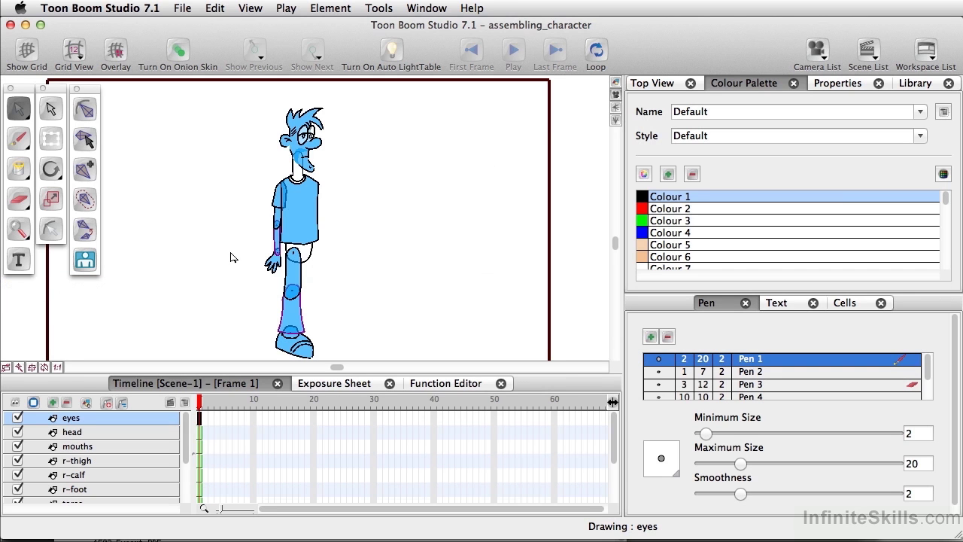
- Close the Contour Editor and second tool toolbars, and dock the Tools toolbar on the Camera view
left_click(76, 89)
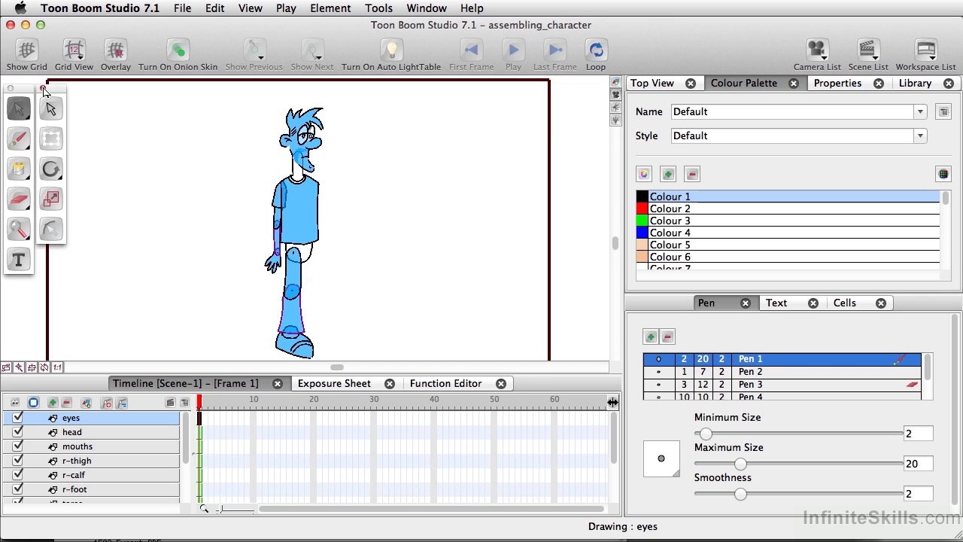
left_click(43, 91)
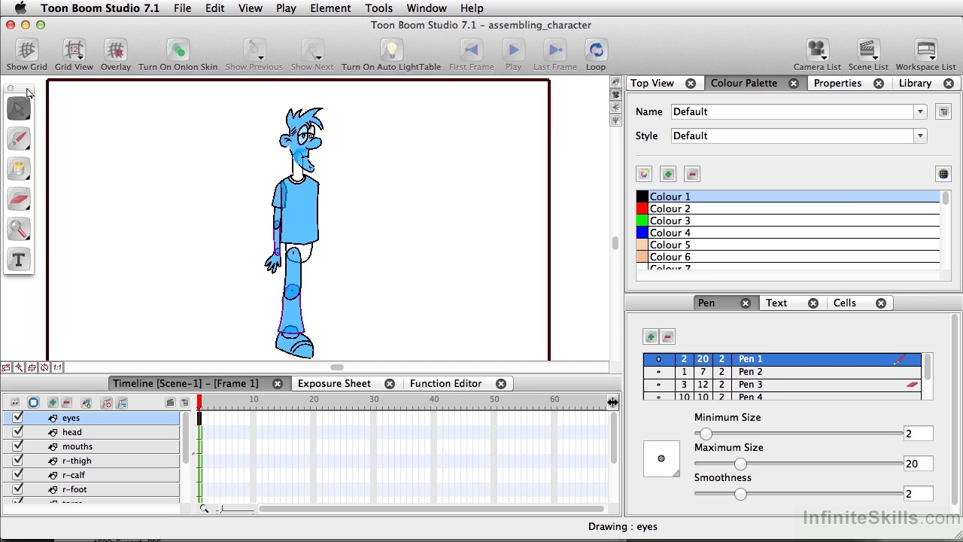
left_click_drag(29, 91, 126, 96)
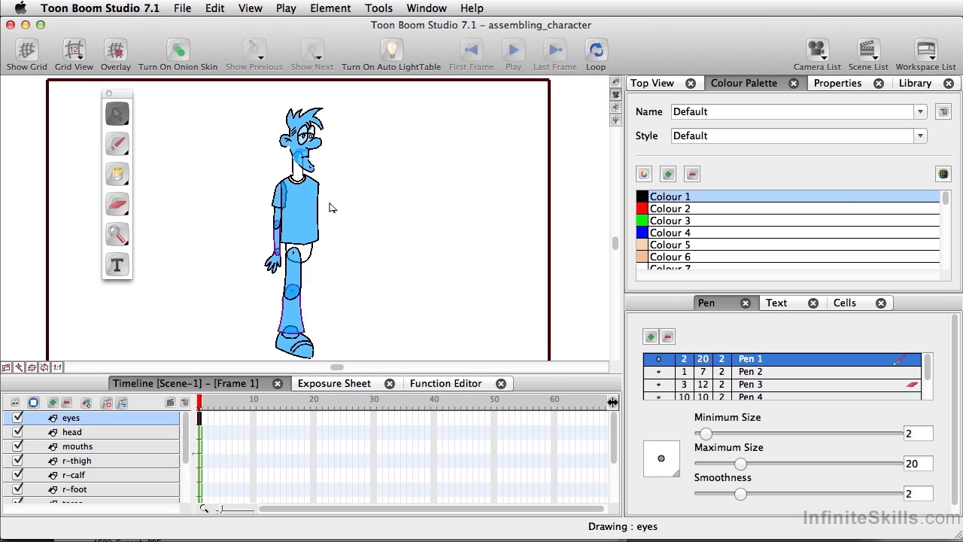
- Zoom in, select r-bicep, r-forearm and r-hand, and move torso below r-hand in the Timeline
key("2")
key("2")
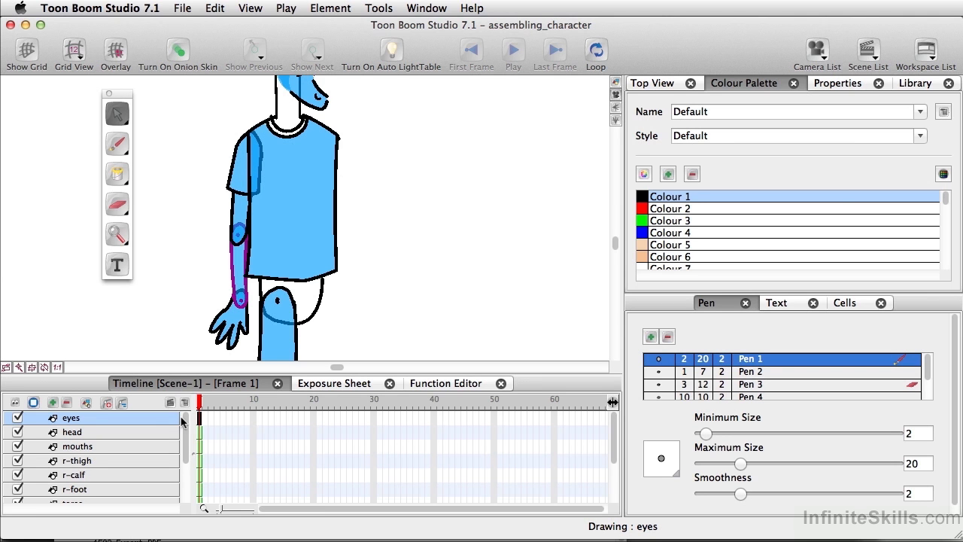
left_click_drag(181, 421, 184, 467)
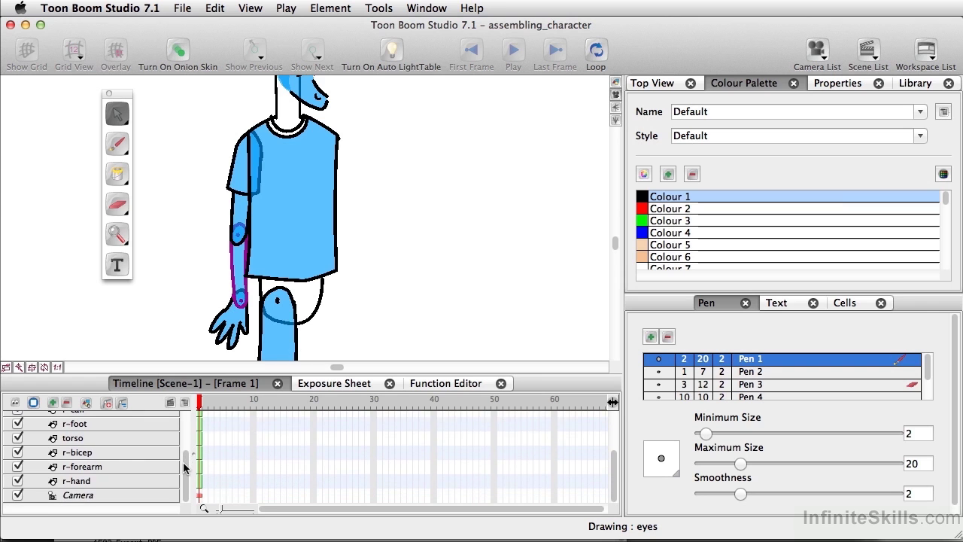
left_click(97, 455)
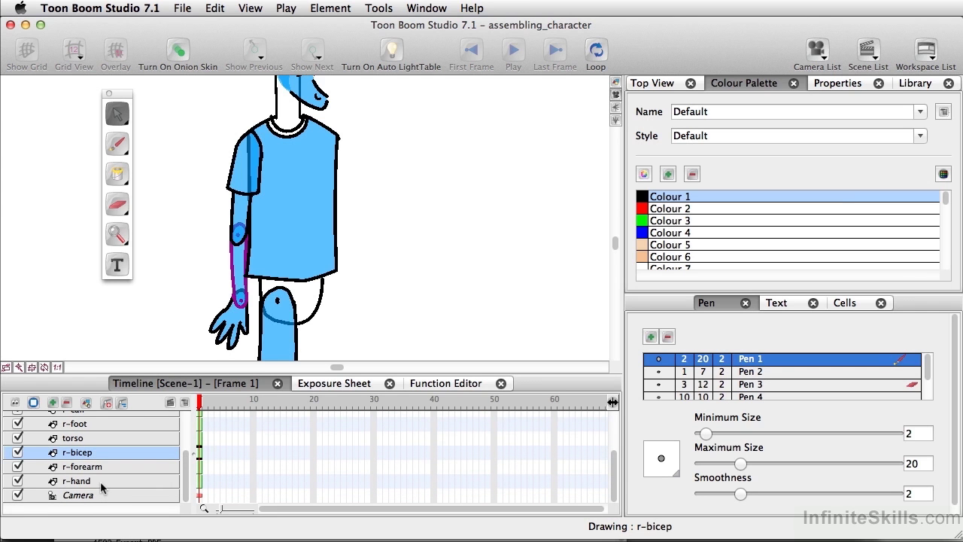
left_click(100, 482, "shift")
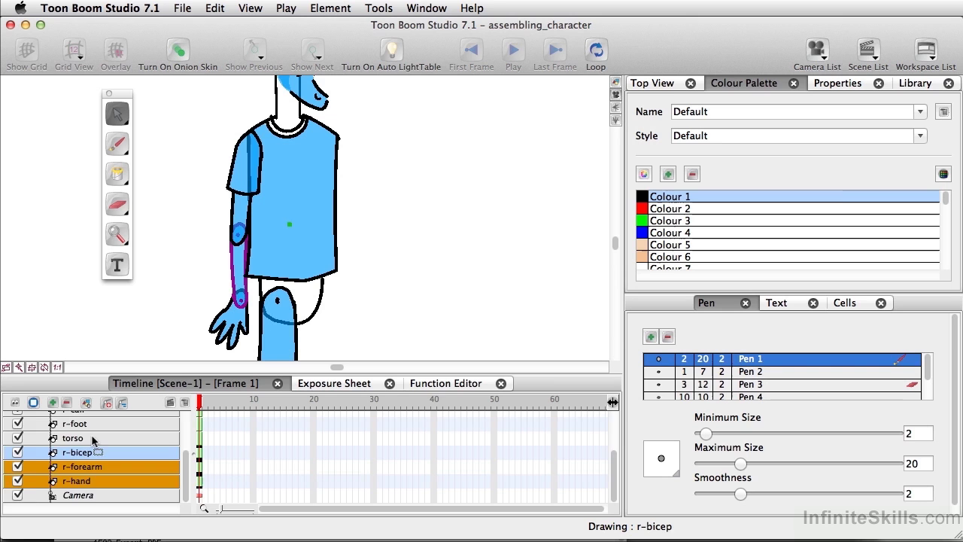
left_click_drag(94, 438, 113, 485)
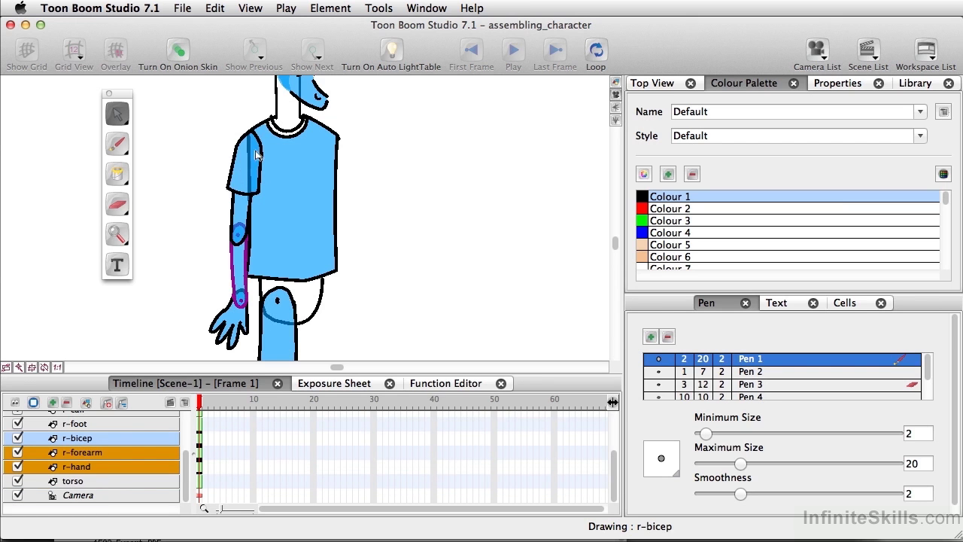
scroll(188, 419, "up", 3)
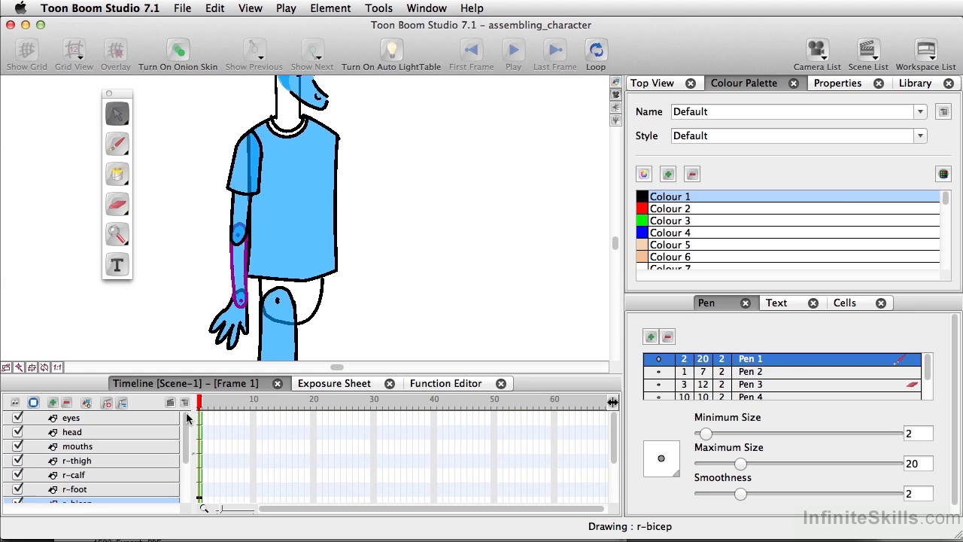
scroll(373, 300, "up", 5)
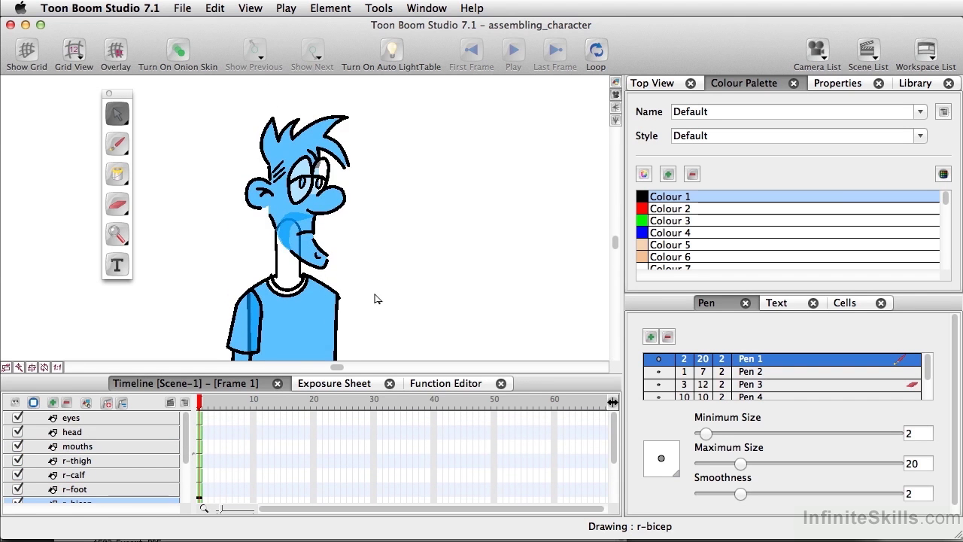
scroll(205, 219, "down", 6)
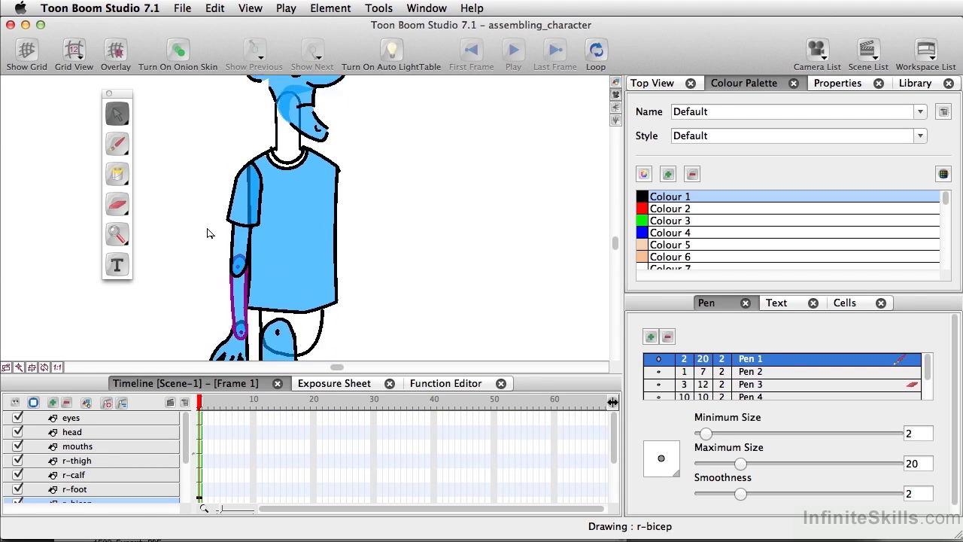
scroll(208, 233, "down", 5)
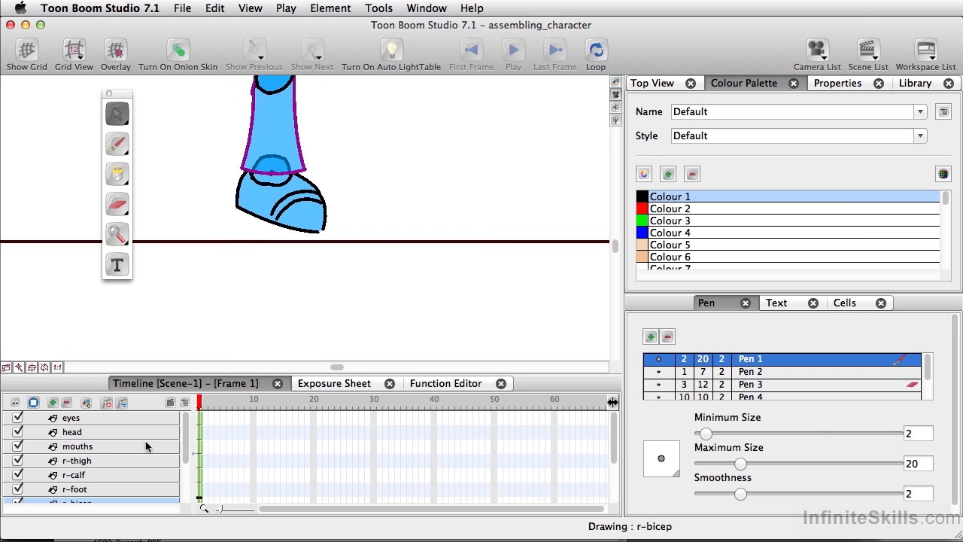
scroll(148, 447, "down", 3)
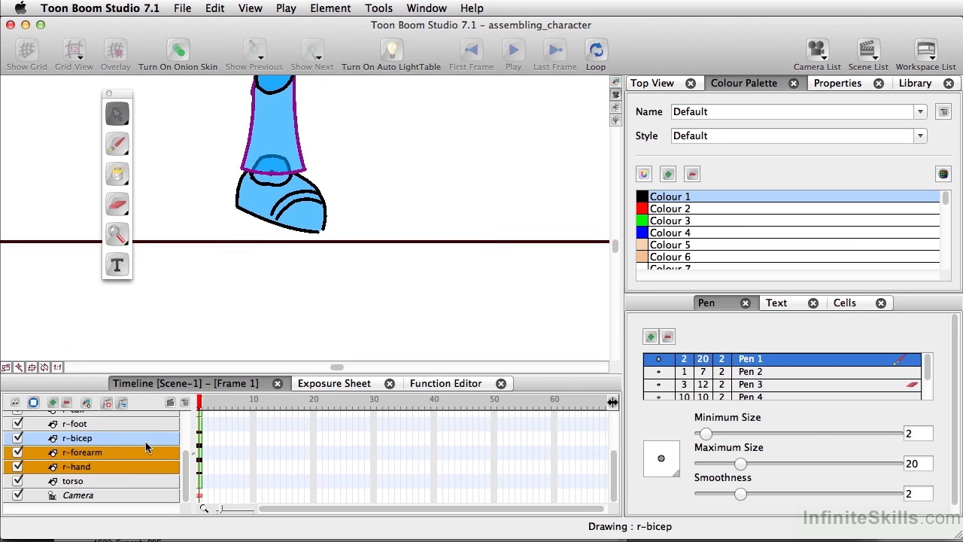
left_click(88, 466)
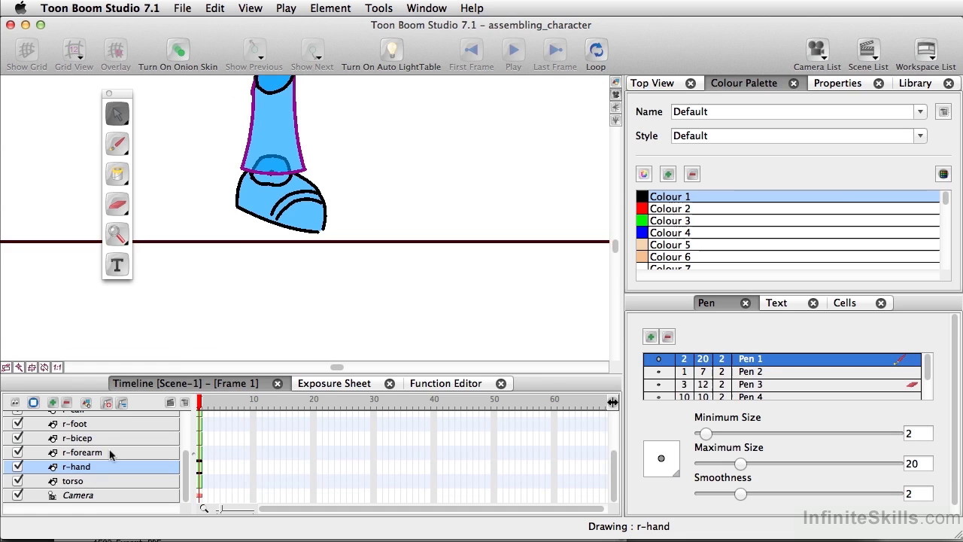
scroll(189, 355, "up", 3)
scroll(190, 355, "up", 6)
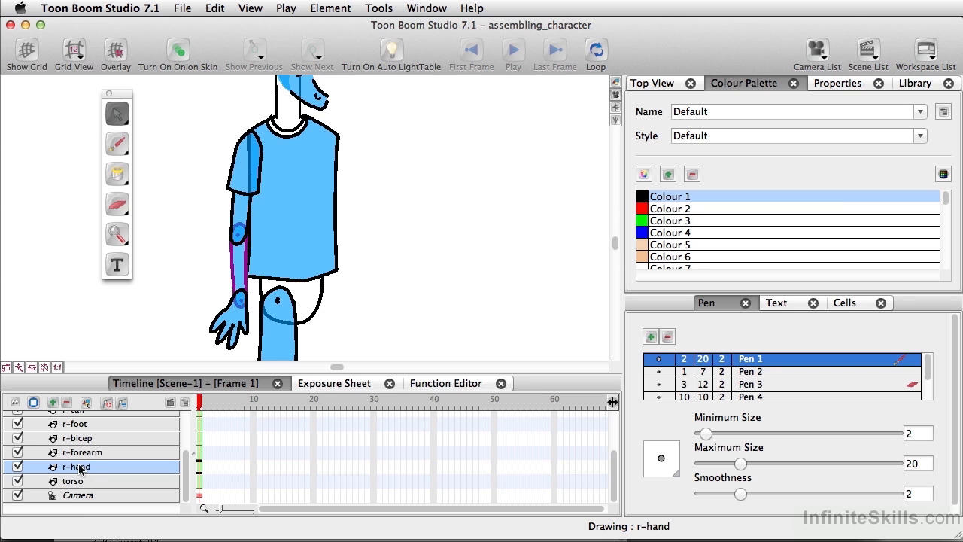
- Nest r-hand under r-forearm and r-forearm under r-bicep, check each layer, then collapse the arm
left_click_drag(80, 463, 85, 456)
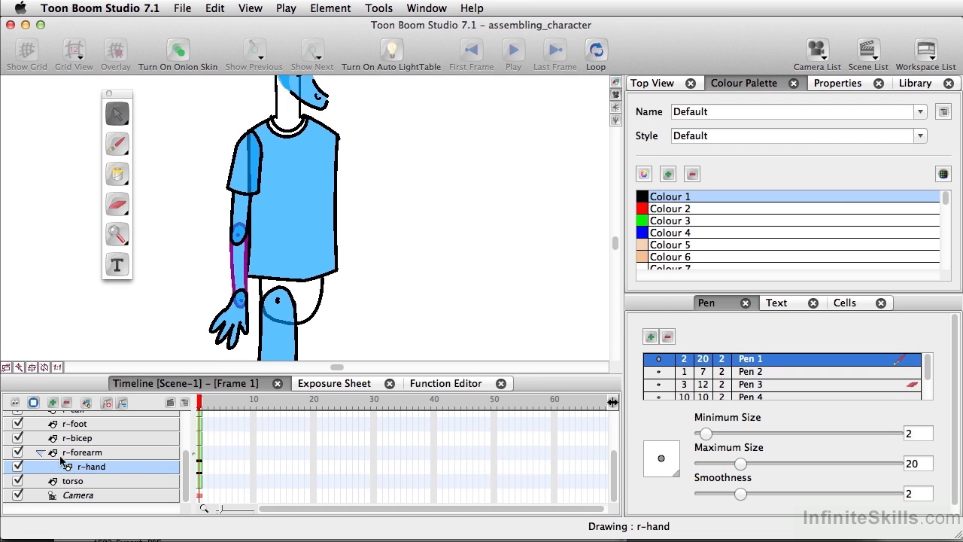
left_click(96, 454)
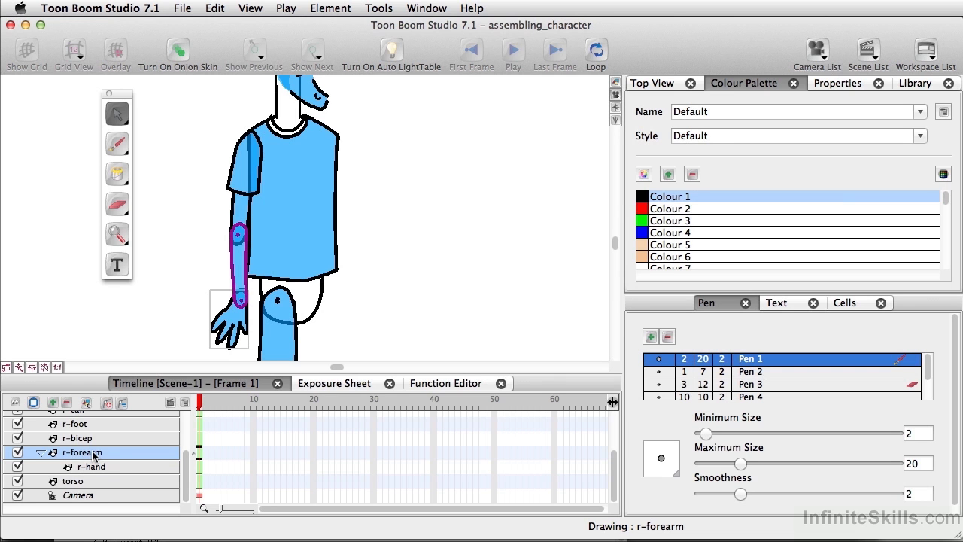
left_click_drag(94, 455, 88, 443)
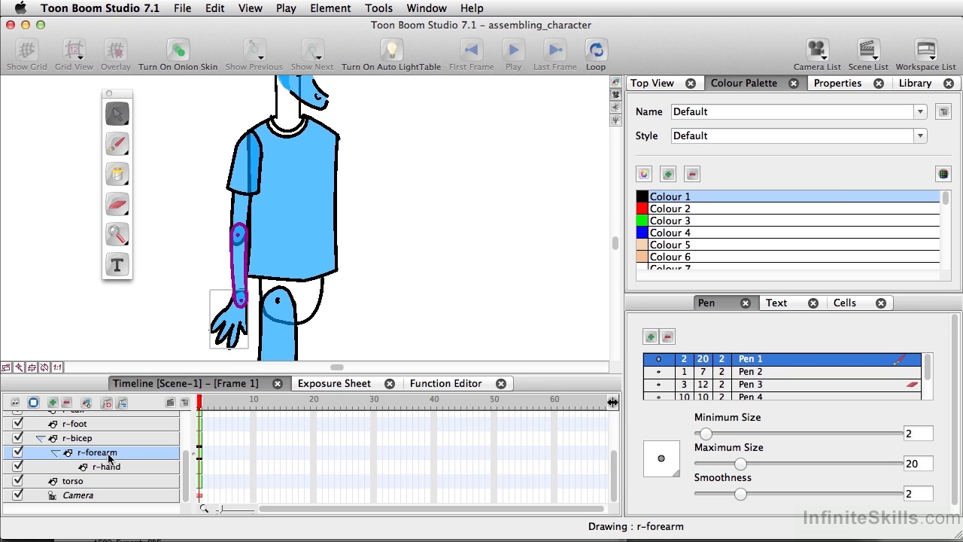
left_click(87, 439)
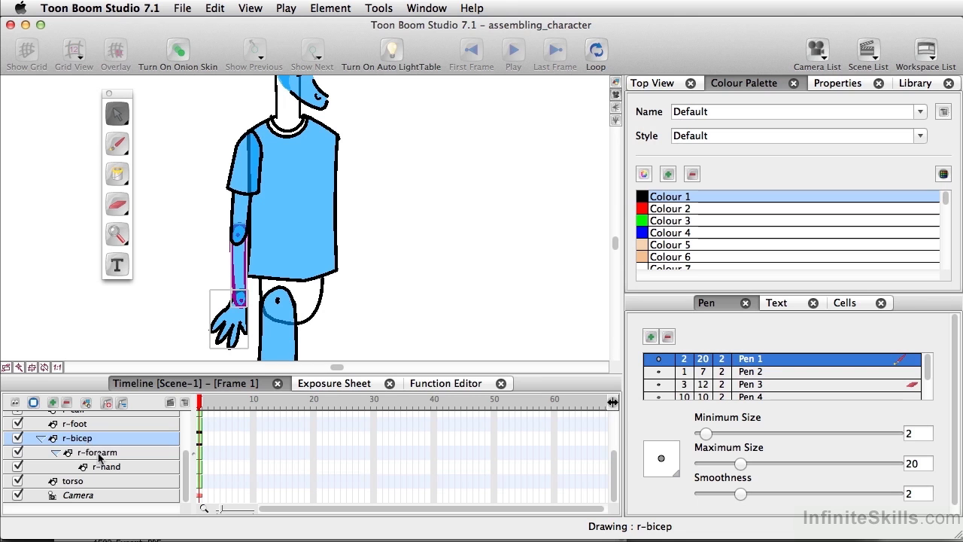
left_click(100, 454)
left_click(115, 468)
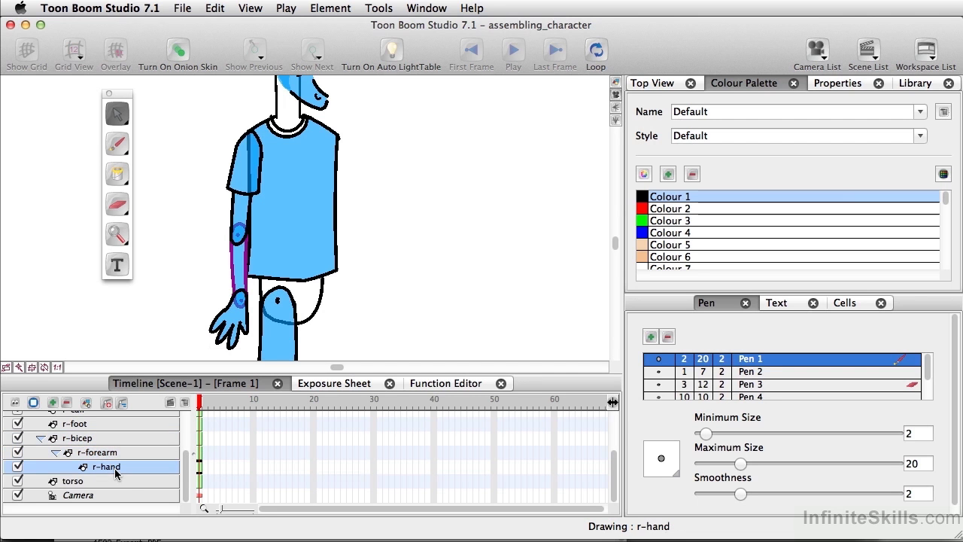
left_click(41, 438)
- Nest r-foot under r-calf and r-calf under r-thigh, check each, then collapse the right leg
left_click_drag(315, 313, 304, 103)
scroll(177, 456, "up", 3)
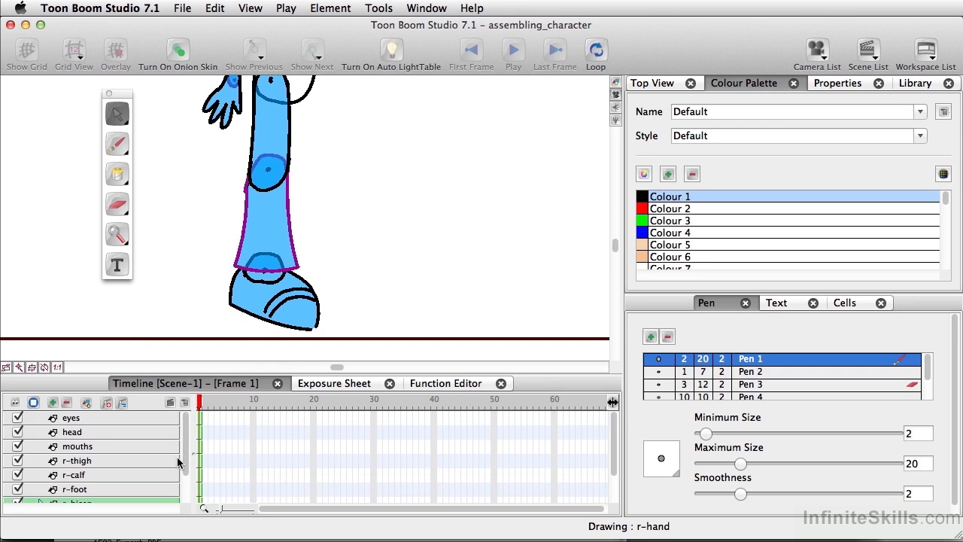
scroll(177, 456, "down", 3)
left_click(79, 452)
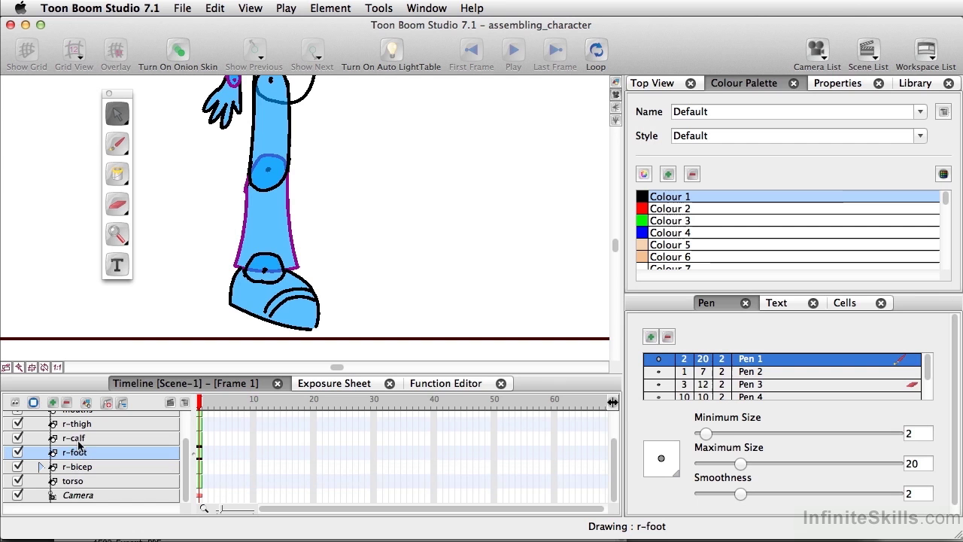
left_click_drag(79, 446, 76, 443)
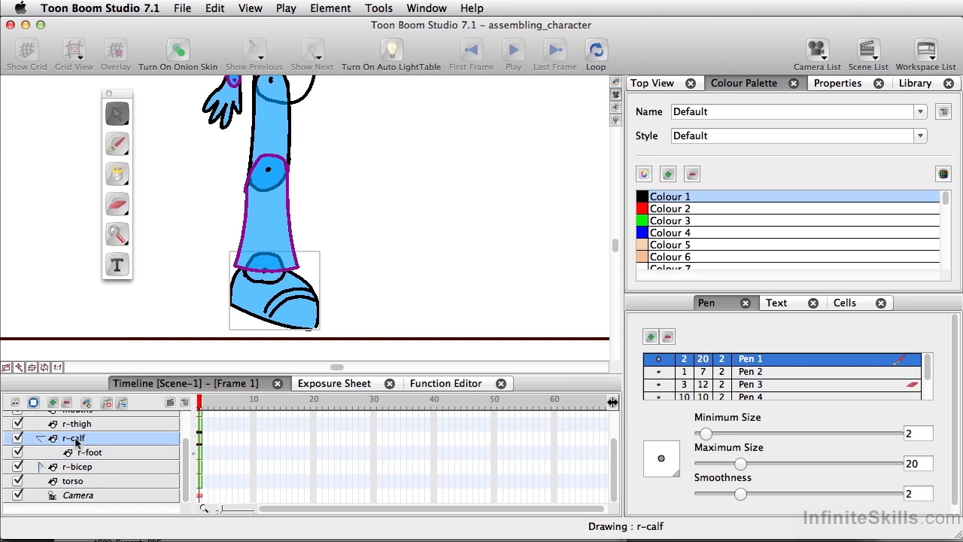
scroll(77, 440, "up", 2)
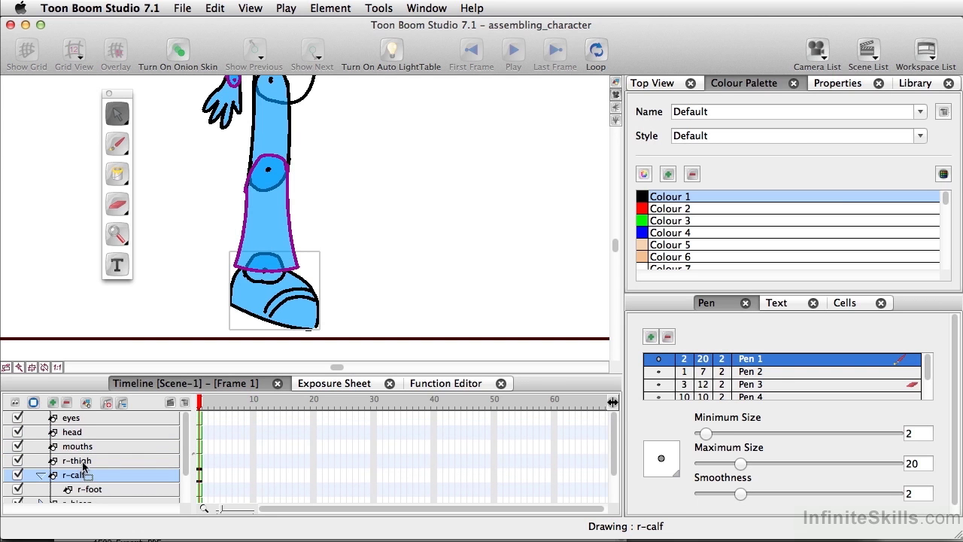
left_click_drag(84, 466, 86, 465)
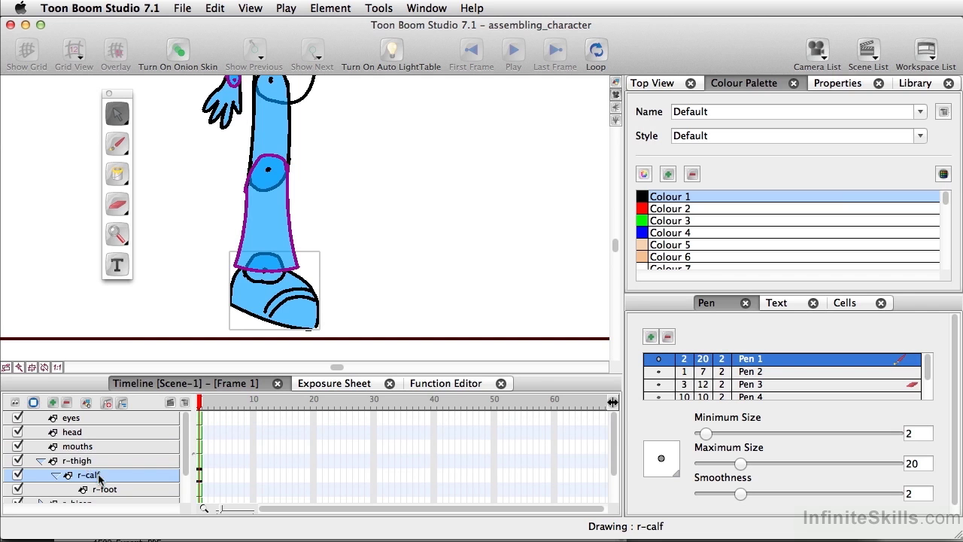
left_click(86, 466)
left_click(97, 475)
left_click(116, 487)
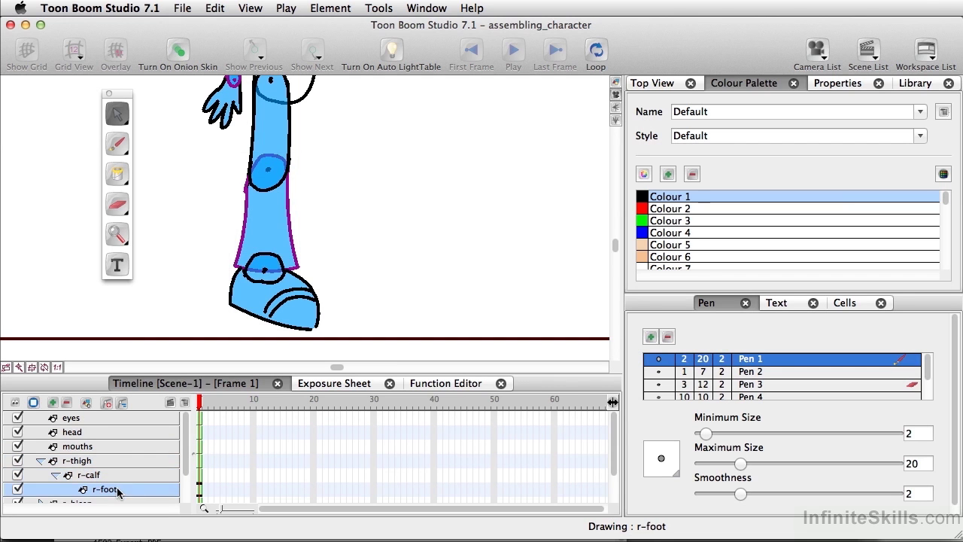
left_click(43, 460)
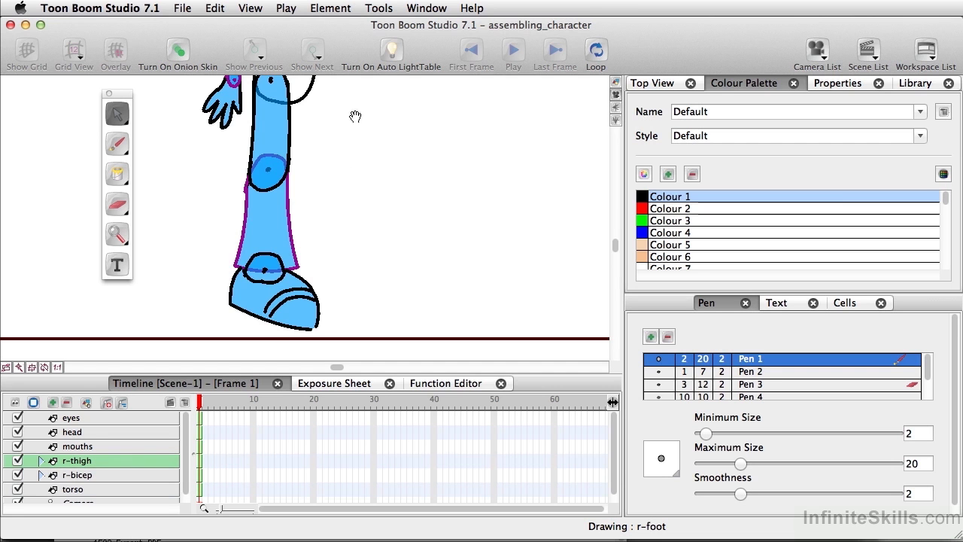
- Pan the Camera view until the character's head is fully visible
left_click_drag(355, 116, 339, 282)
left_click_drag(350, 179, 348, 286)
left_click_drag(339, 217, 338, 268)
left_click_drag(323, 231, 323, 269)
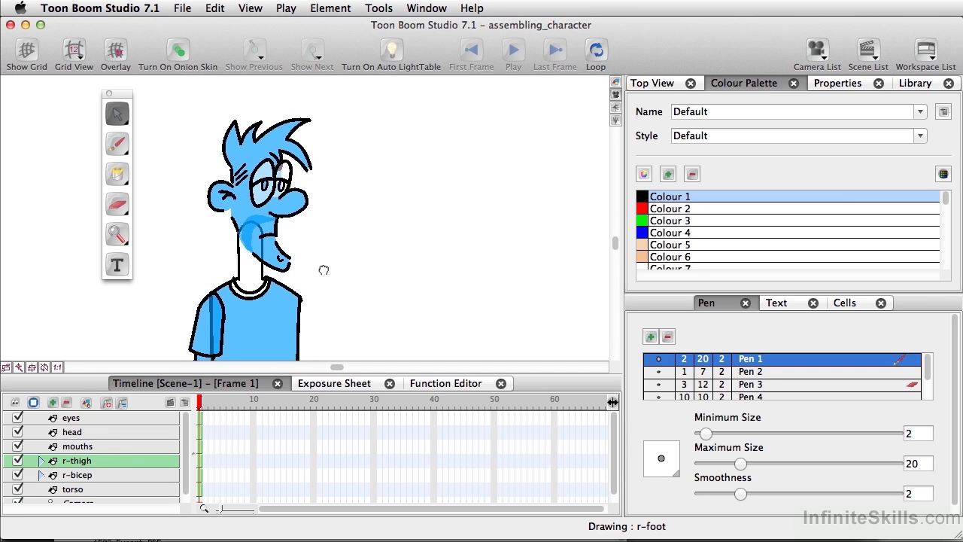
left_click_drag(285, 311, 284, 325)
- Move eyes below head, nest eyes and mouths under the head layer, and reselect head
left_click(90, 431)
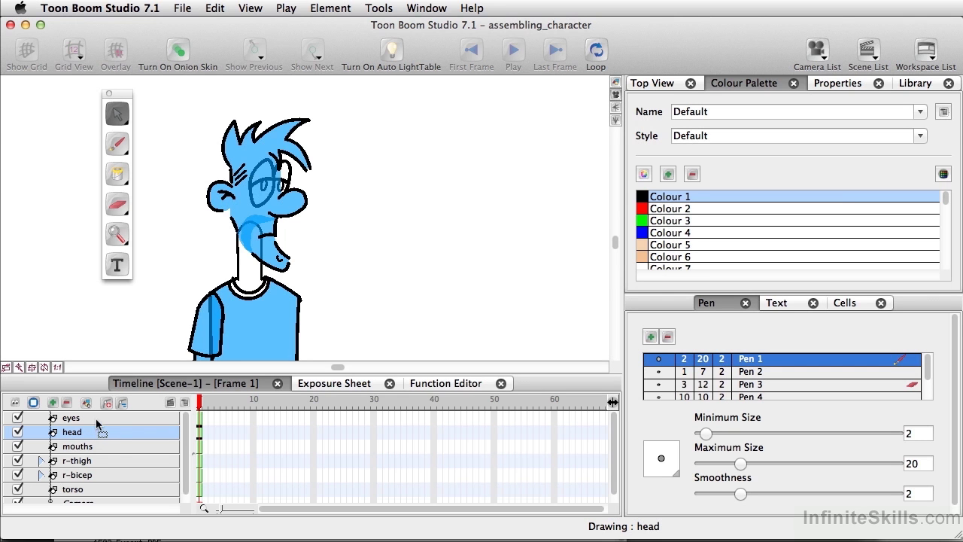
left_click_drag(96, 418, 94, 438)
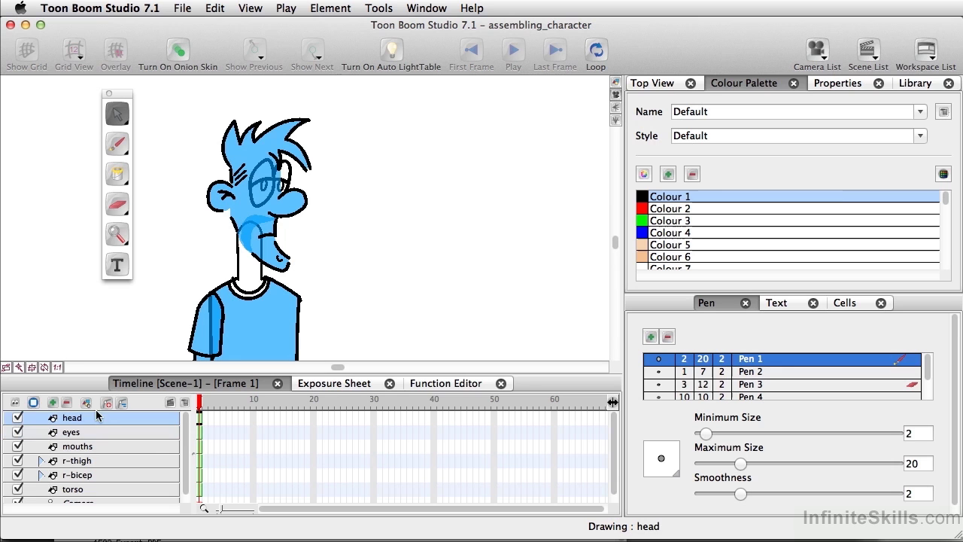
left_click(87, 434)
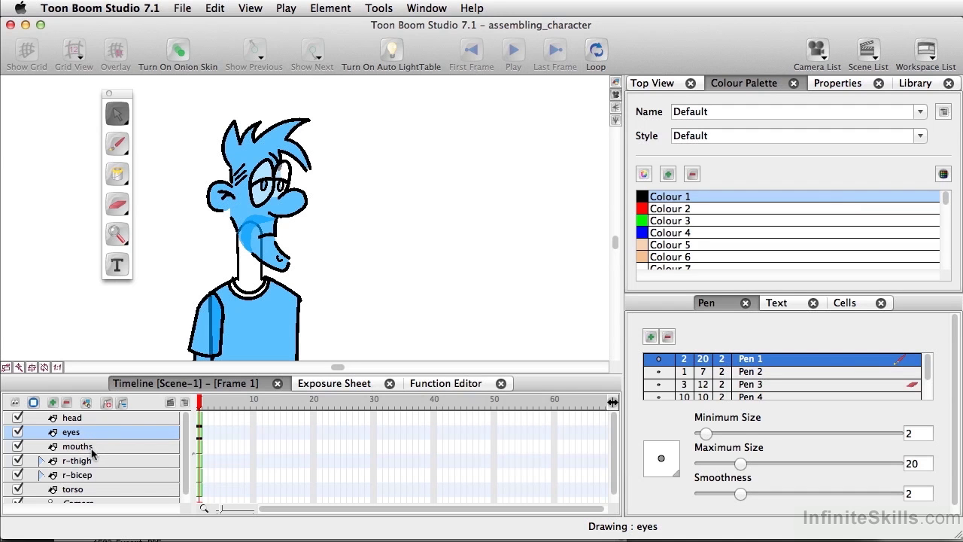
left_click_drag(92, 450, 75, 426)
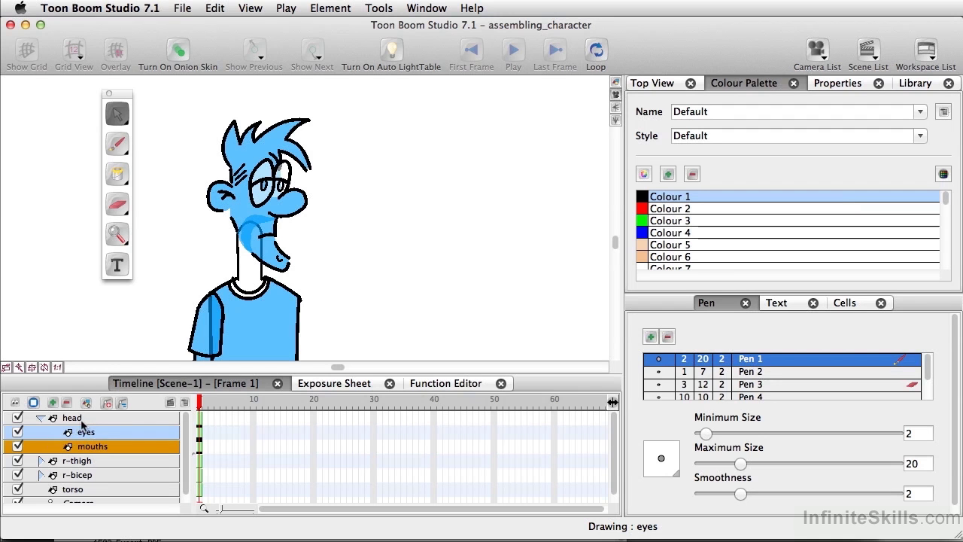
left_click(76, 418)
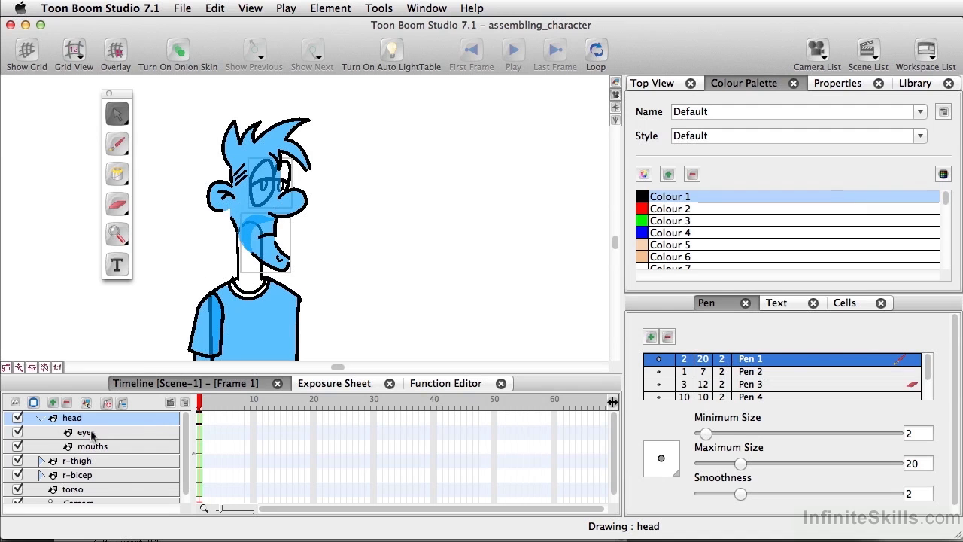
- Collapse head, scroll down to the torso, and expand r-bicep to show r-forearm and r-hand
left_click(40, 419)
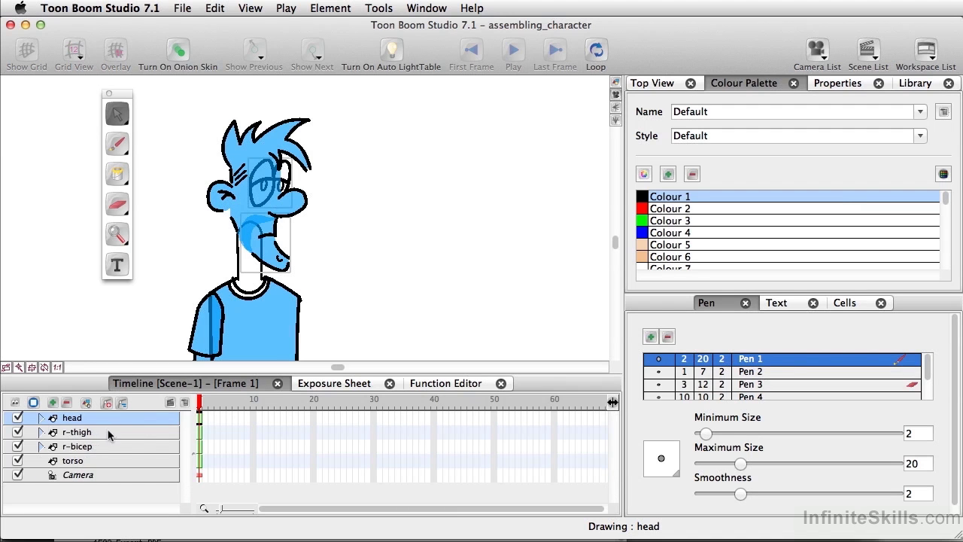
scroll(322, 301, "down", 2)
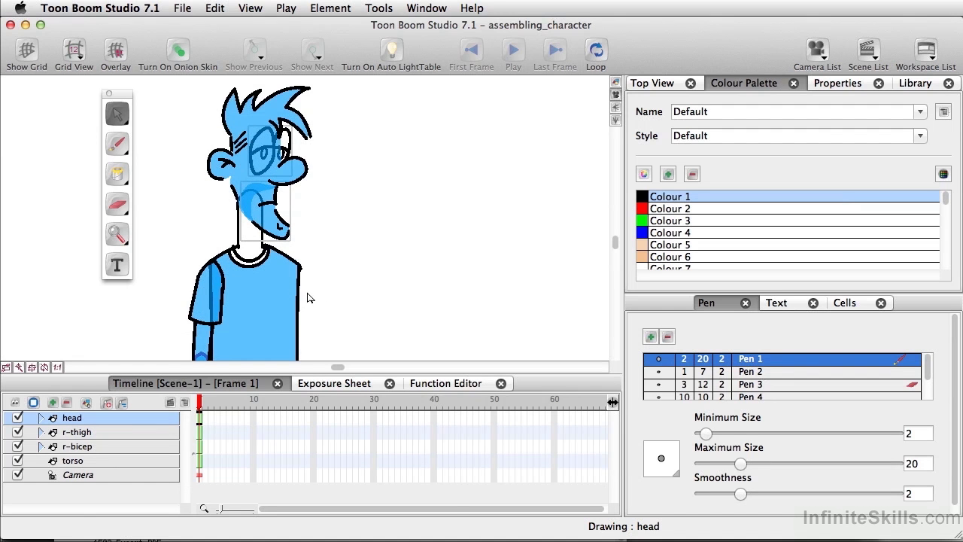
scroll(331, 301, "down", 6)
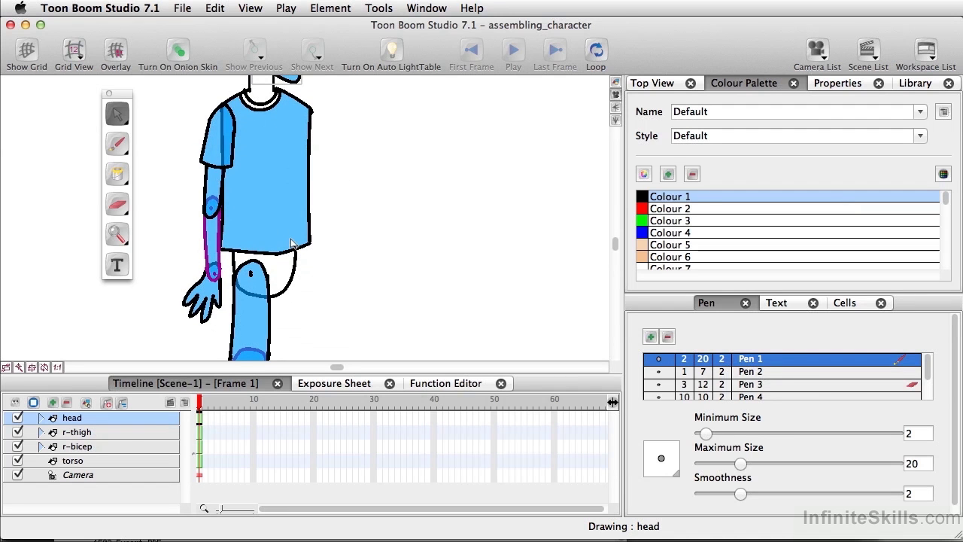
left_click(41, 446)
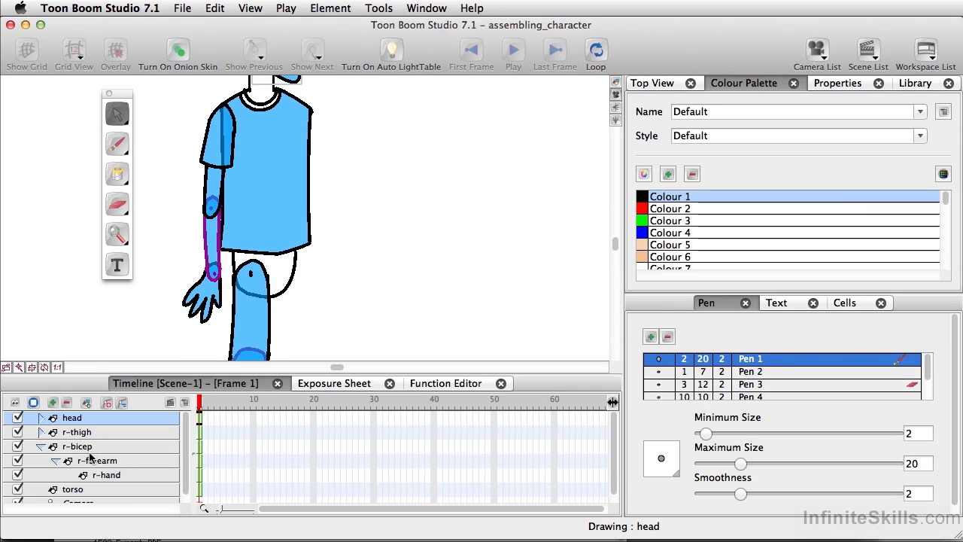
- Use Duplicate Element on r-hand, r-forearm and r-bicep to create their '2' copies
left_click(123, 475)
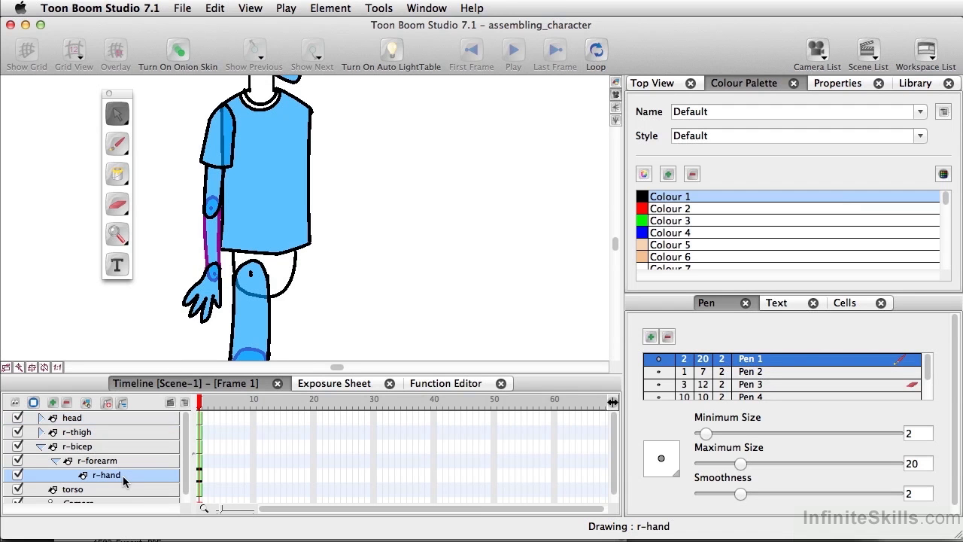
right_click(120, 475)
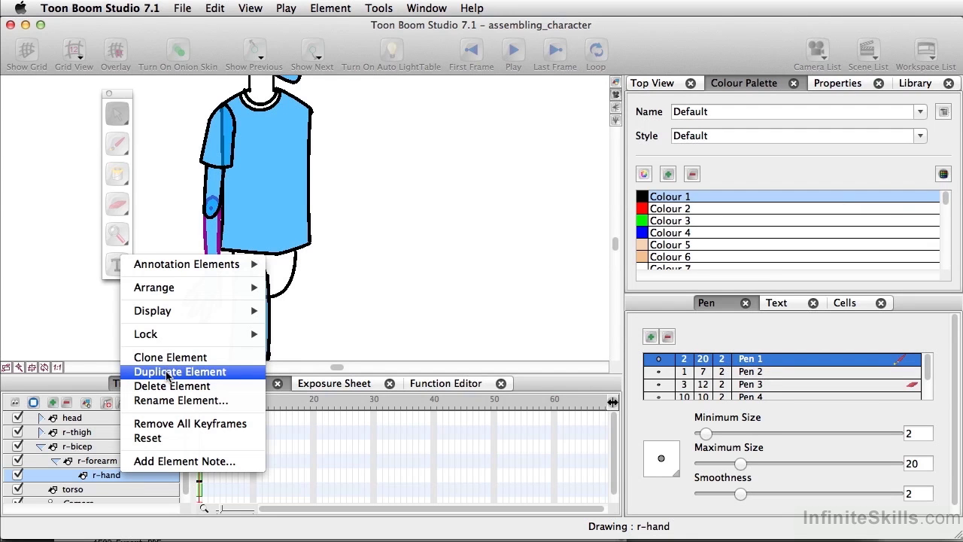
left_click(167, 372)
left_click(119, 459)
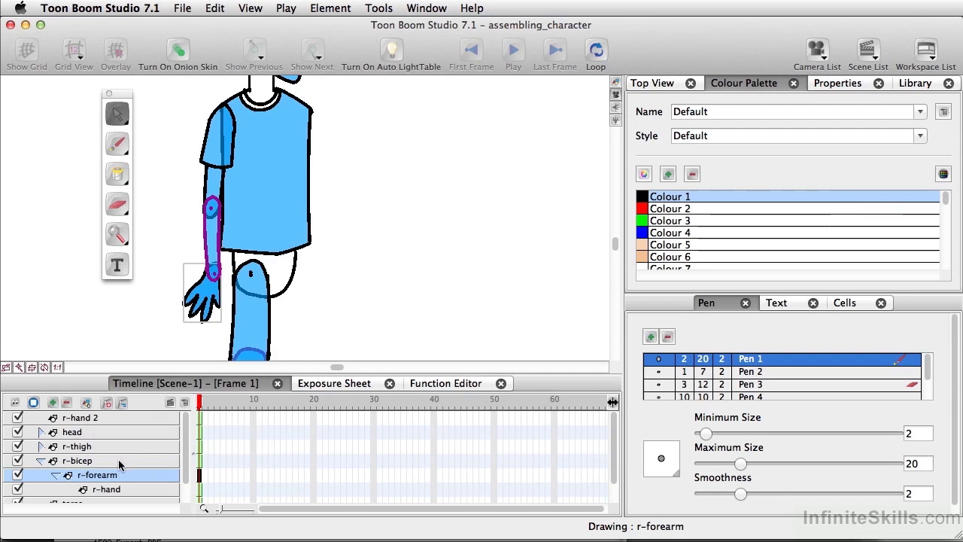
scroll(119, 460, "down", 1)
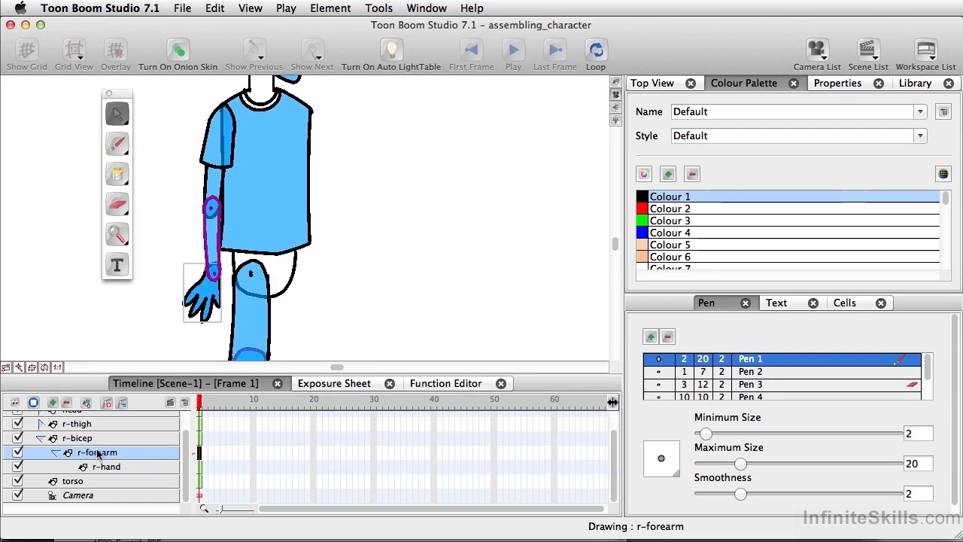
right_click(121, 449)
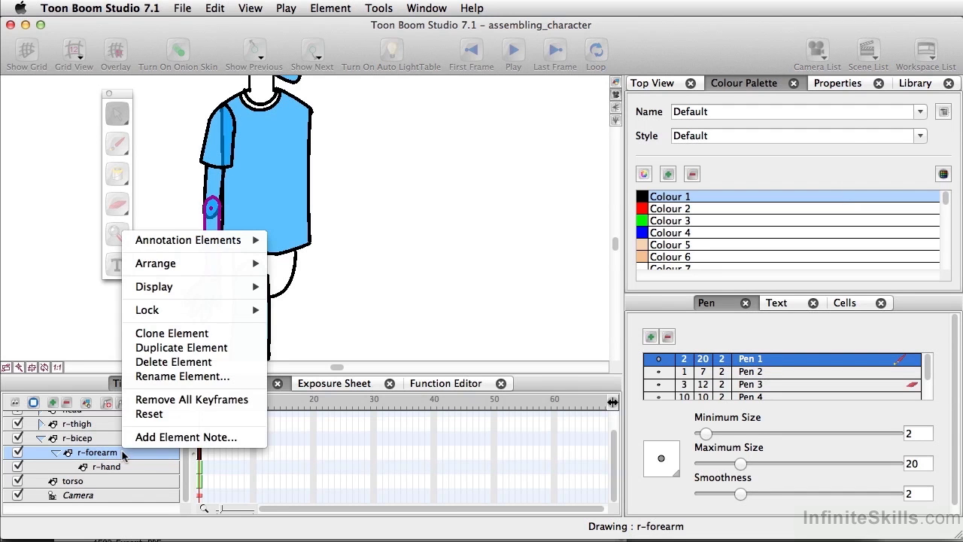
left_click(174, 350)
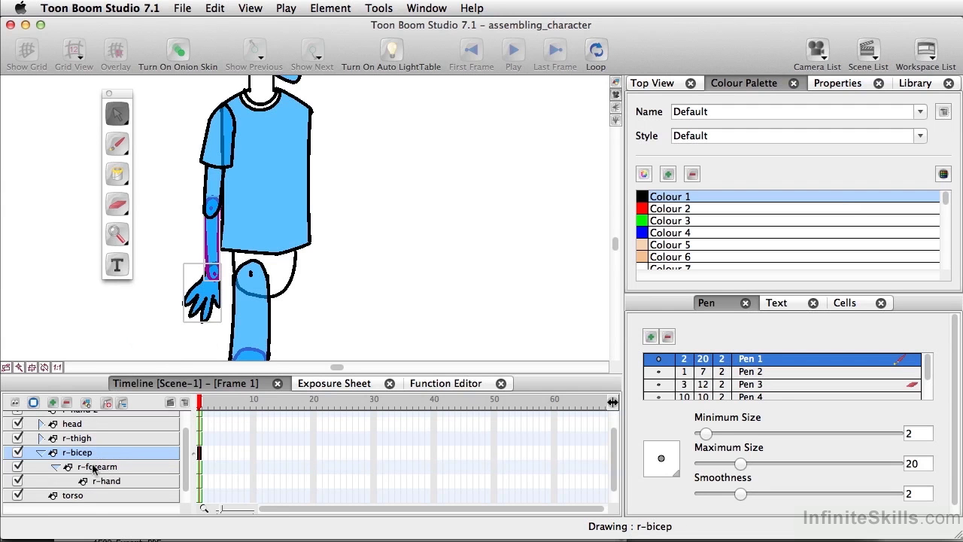
right_click(113, 454)
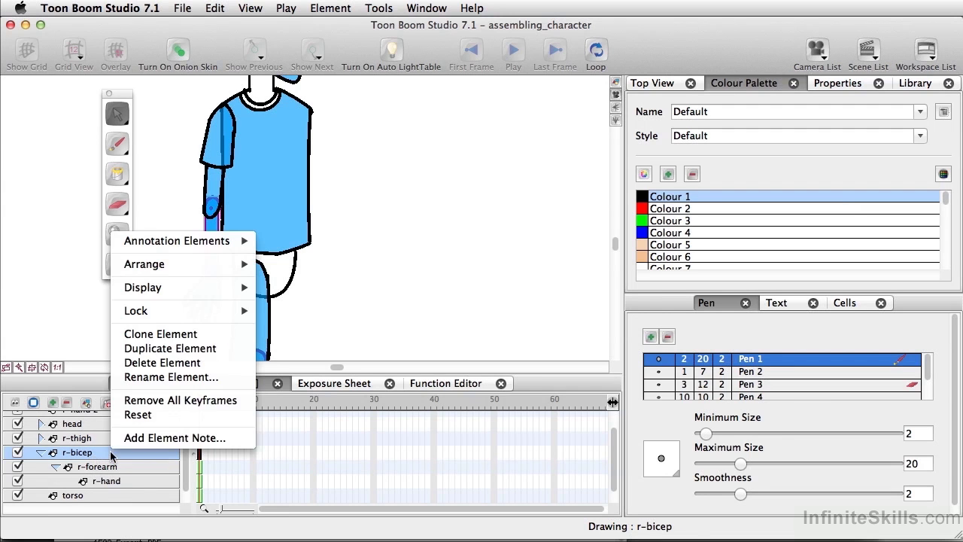
left_click(172, 349)
left_click(166, 438)
scroll(167, 438, "up", 2)
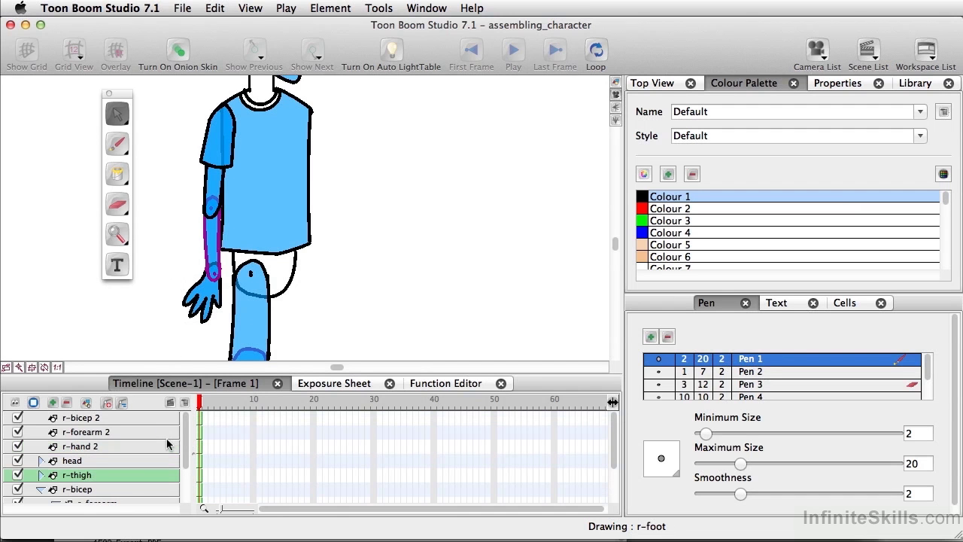
- Rename r-hand 2 to l-hand and r-forearm 2 to l-forearm
double_click(73, 449)
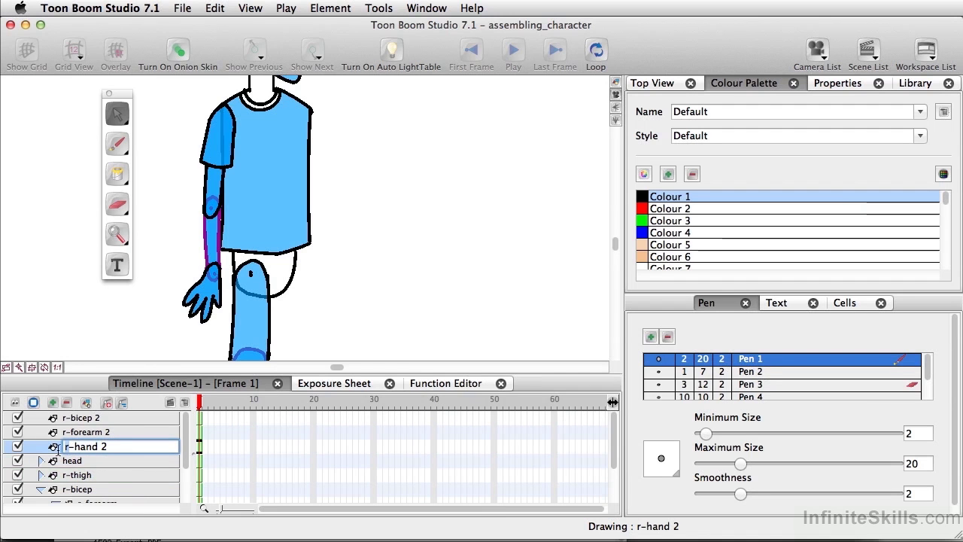
key("Delete")
type("l")
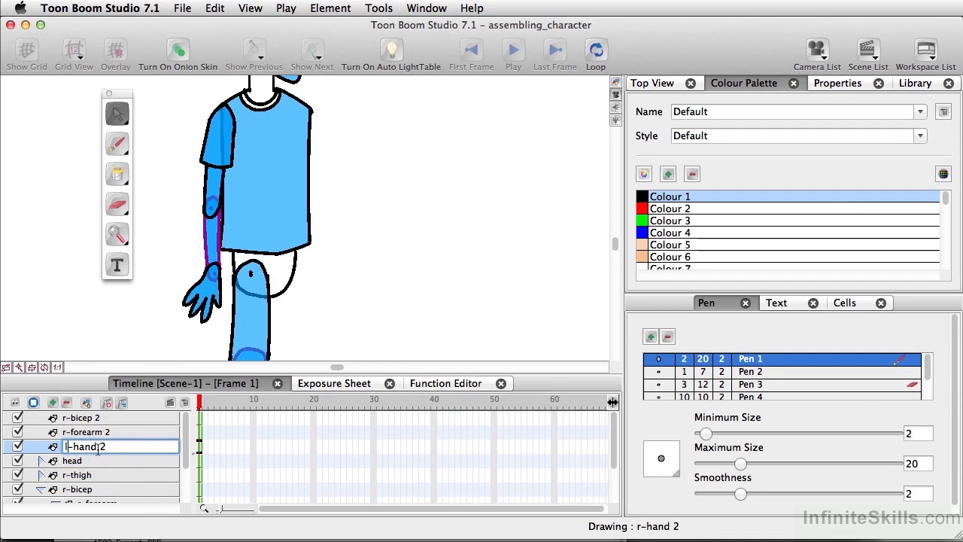
key("BackSpace")
key("BackSpace")
double_click(71, 435)
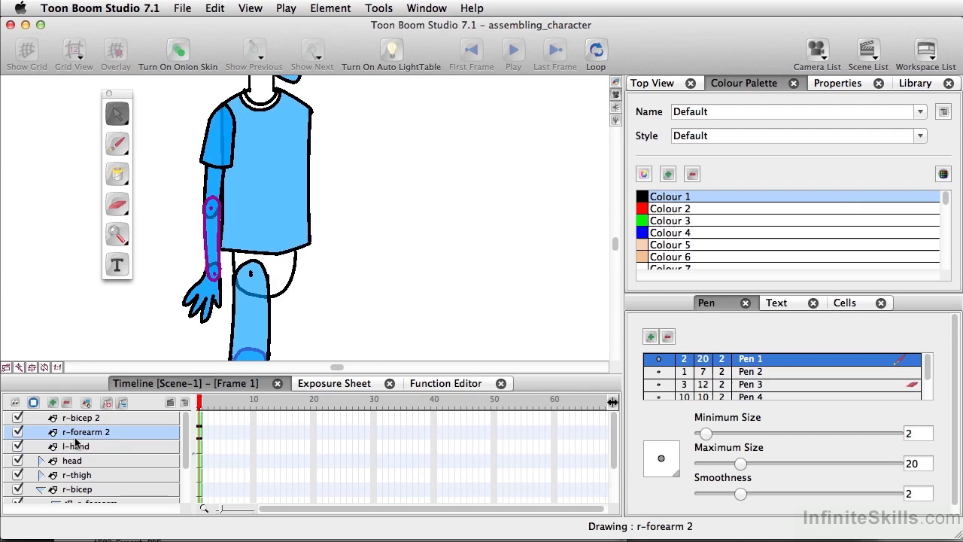
key("Delete")
type("l")
left_click_drag(110, 433, 148, 434)
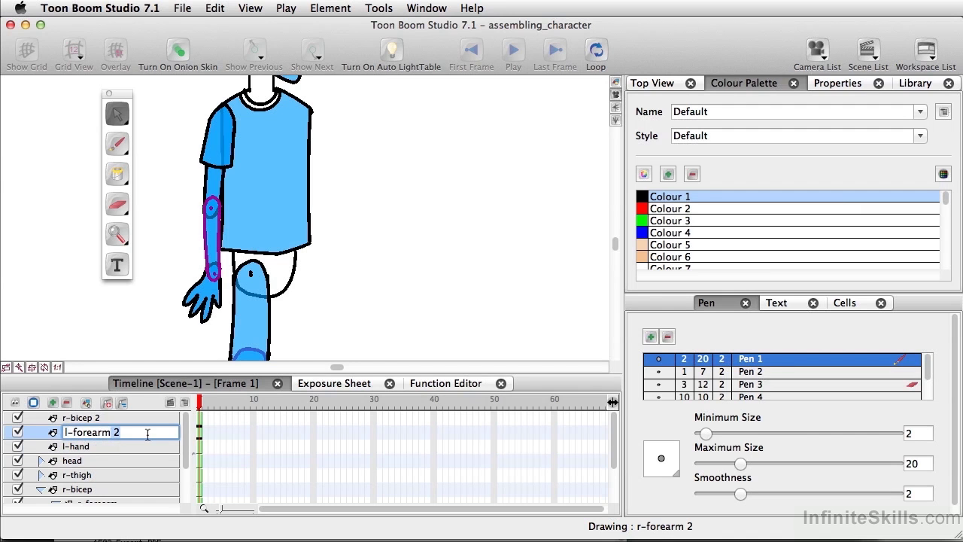
left_click(98, 451)
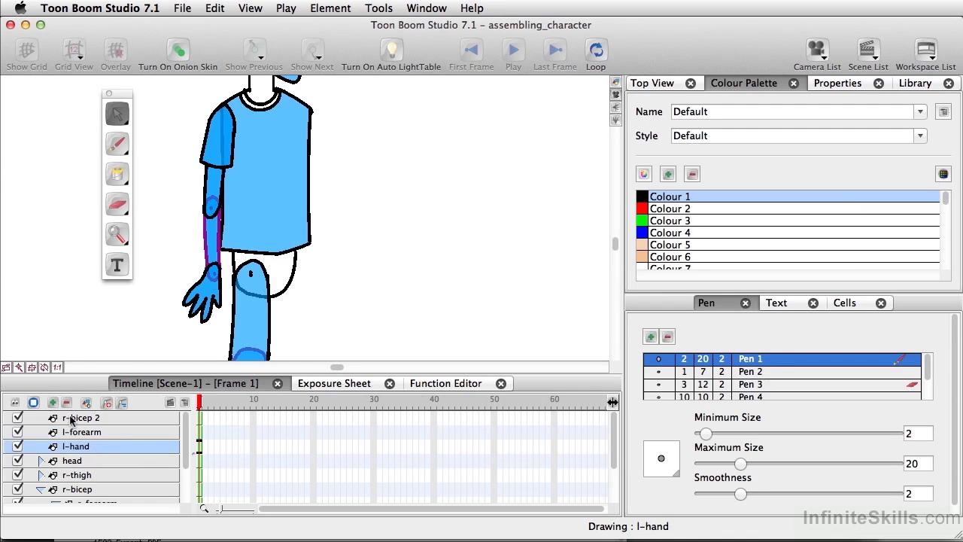
- Rename r-bicep 2 to l-bicep and switch the Select tool to whole-drawing selection
double_click(69, 419)
left_click(66, 418)
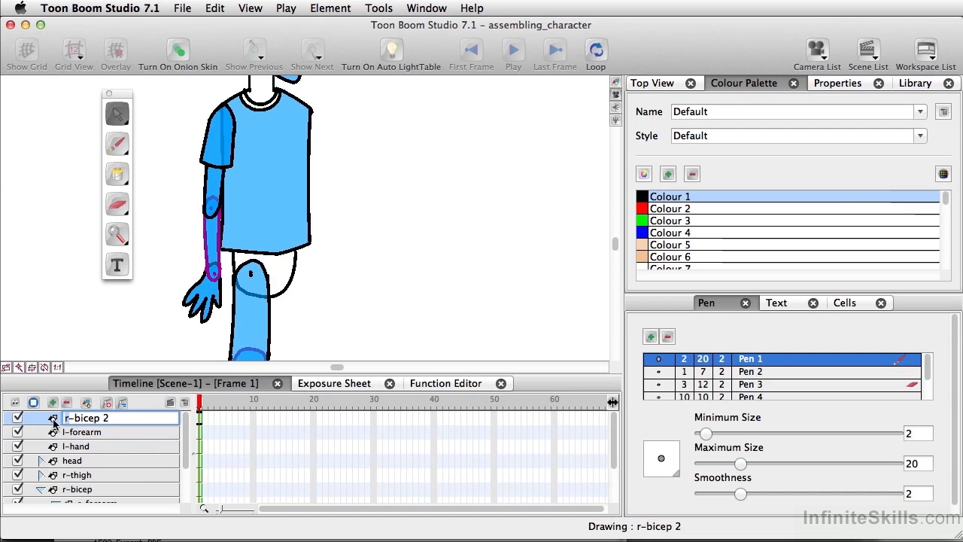
key("BackSpace")
key("BackSpace")
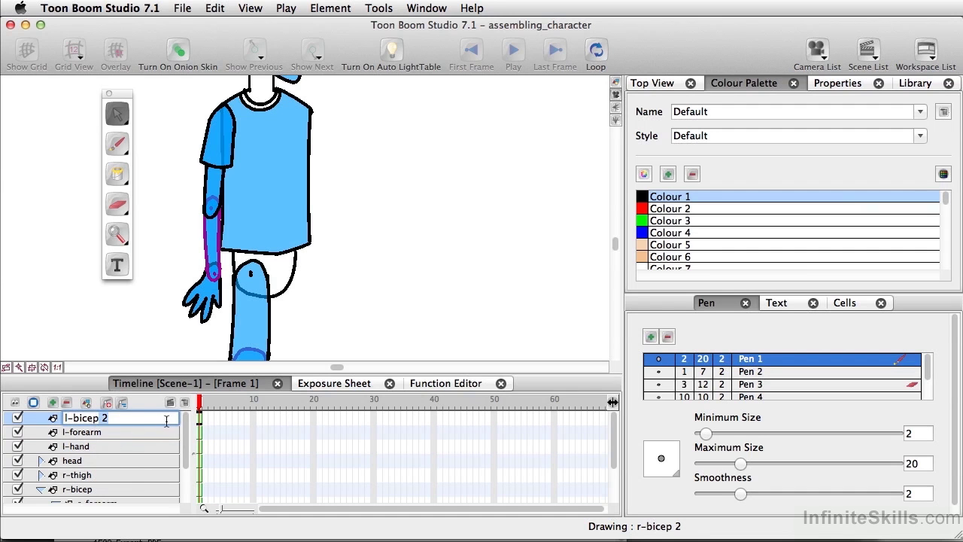
left_click(82, 447)
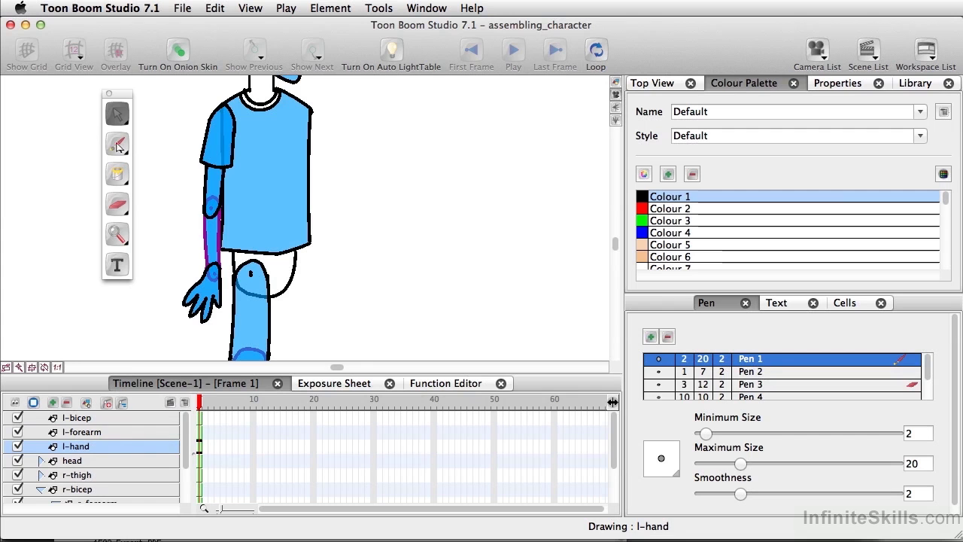
left_click(127, 123)
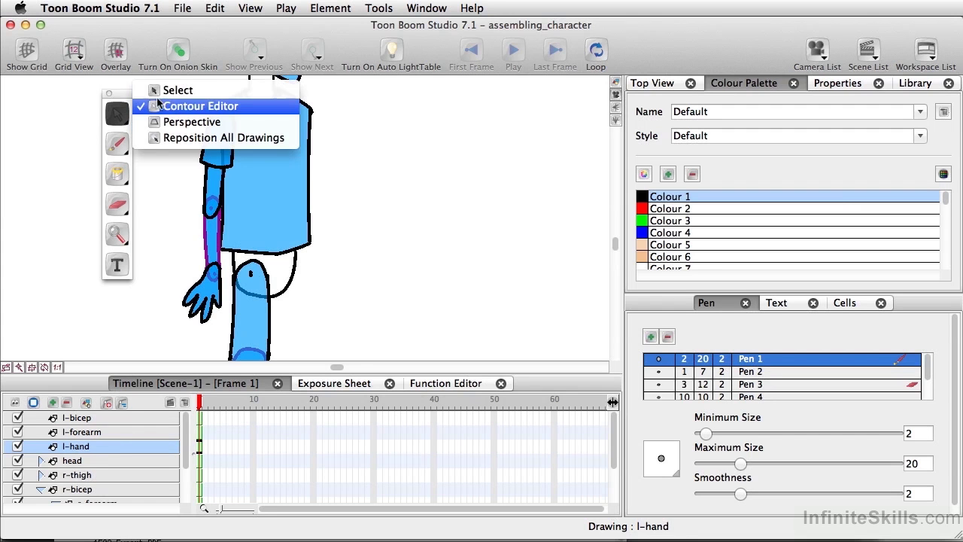
left_click(178, 90)
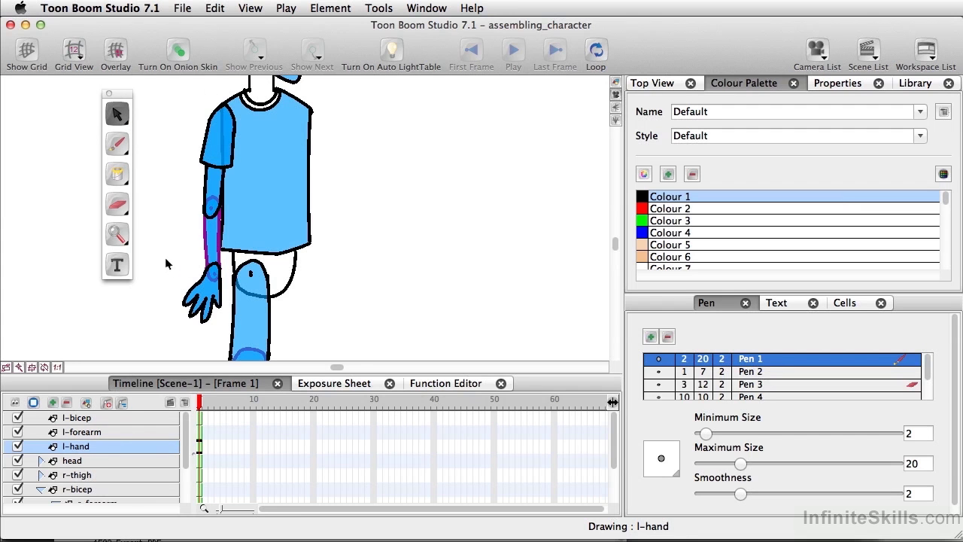
- Flip the l-hand drawing horizontally and move it right, past the thigh beside the calf
left_click_drag(165, 249, 225, 326)
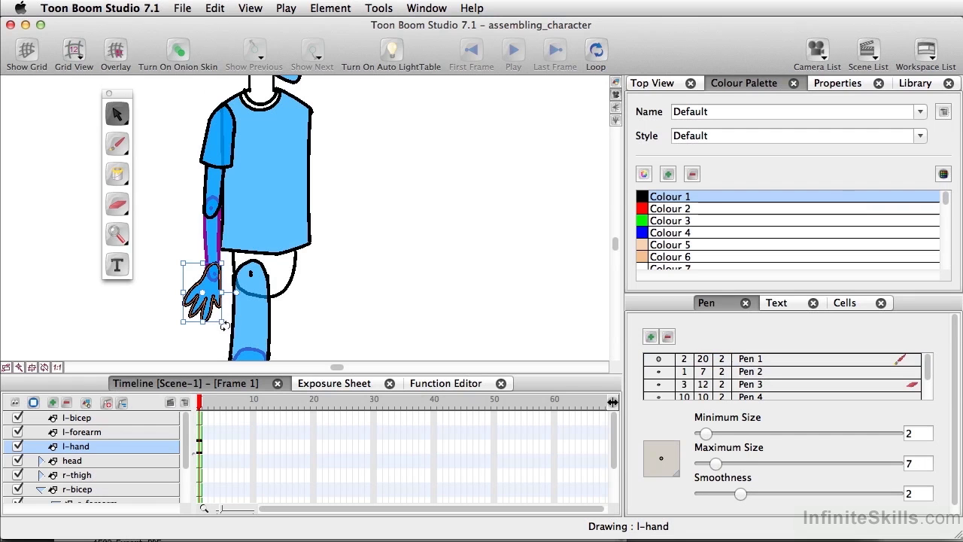
left_click(349, 10)
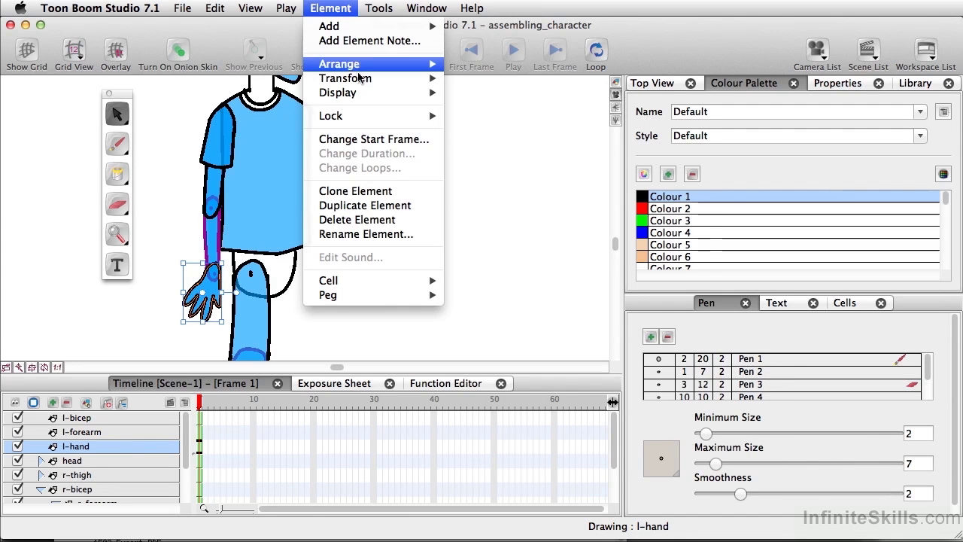
mouse_move(360, 80)
mouse_move(362, 6)
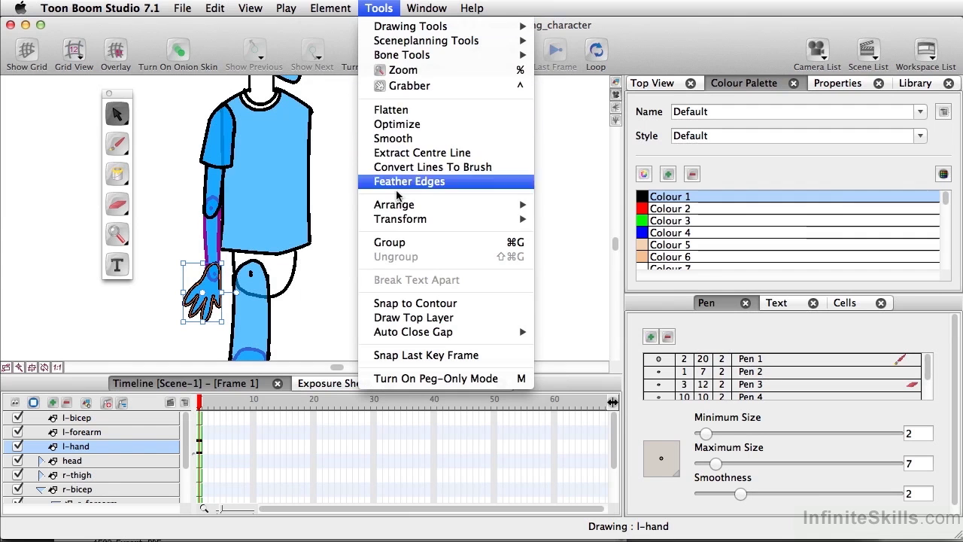
mouse_move(520, 219)
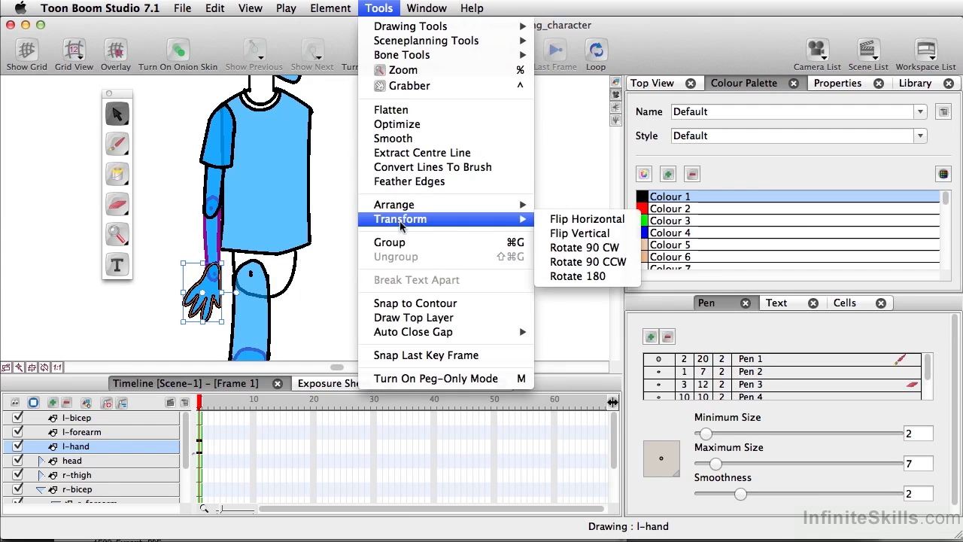
left_click(571, 222)
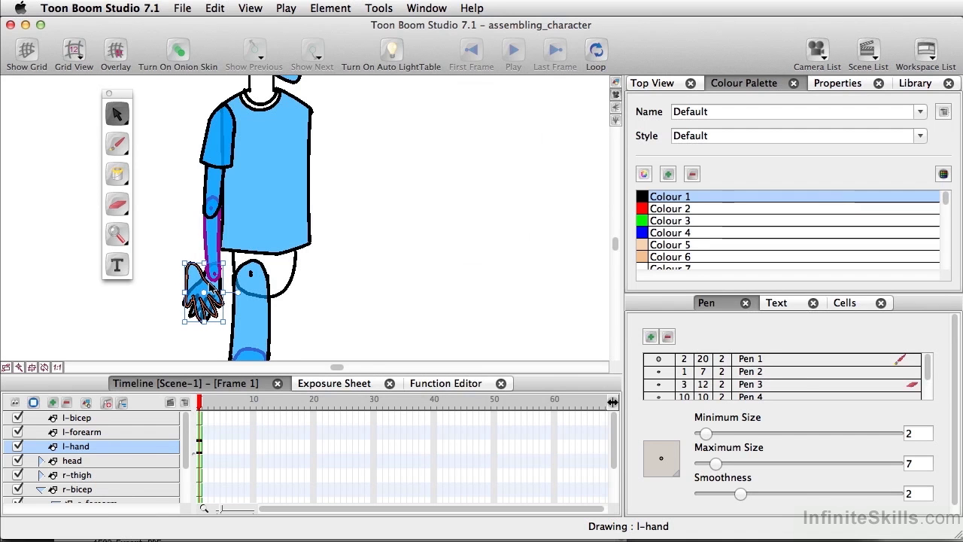
left_click_drag(199, 285, 213, 289)
key("Right")
key("Right")
key("Right")
key("Right")
key("Right")
key("Right")
key("Right")
key("Right")
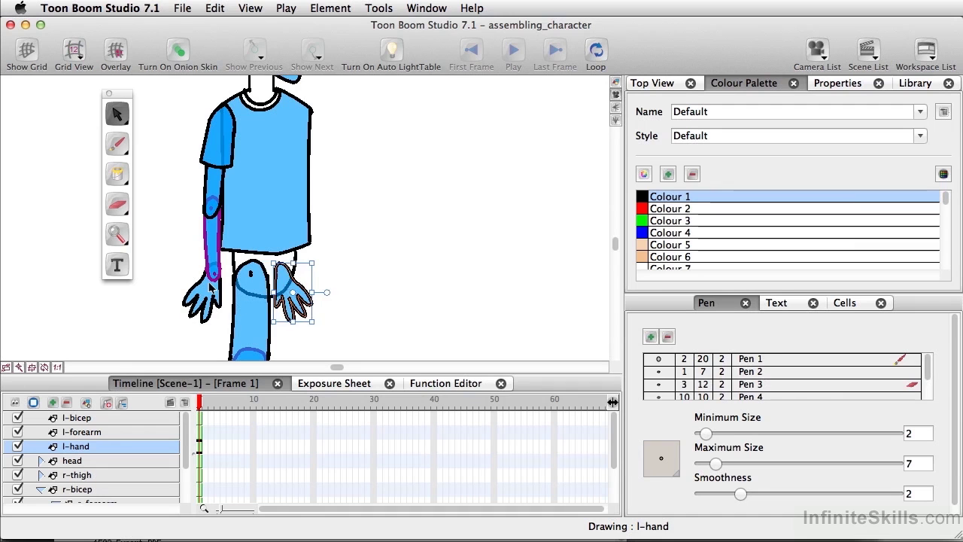
key("Right")
key("Right")
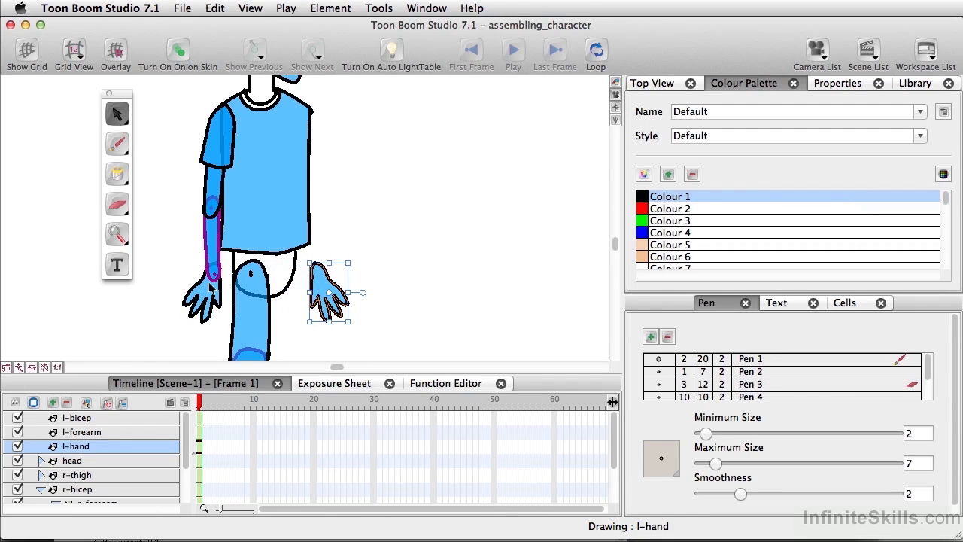
- Flip the l-forearm drawing horizontally and nudge it to the character's right side
left_click(123, 432)
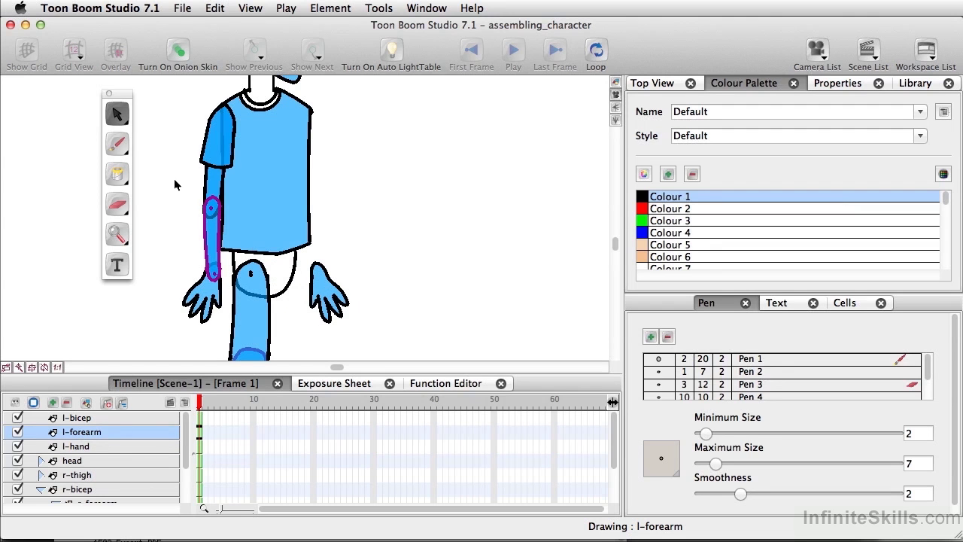
mouse_move(175, 185)
left_mouse_down()
mouse_move(248, 266)
mouse_move(250, 305)
left_mouse_up()
left_click(379, 8)
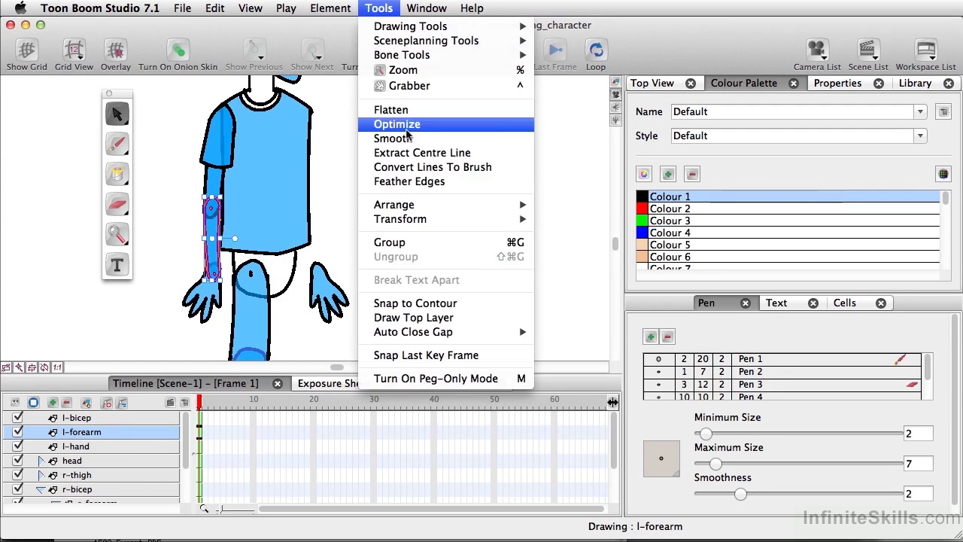
mouse_move(418, 219)
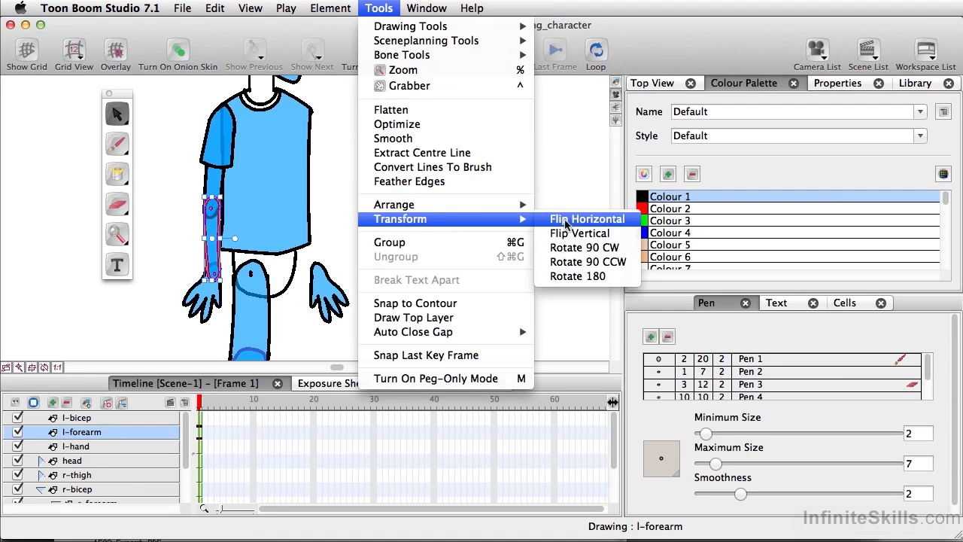
left_click(566, 221)
key("Right")
key("Right")
key("Right")
key("Right")
key("Right")
key("Right")
key("Right")
key("Right")
key("Right")
key("Right")
key("Right")
key("Right")
key("Right")
key("Right")
key("Right")
key("Right")
key("Right")
key("Right")
key("Right")
key("Right")
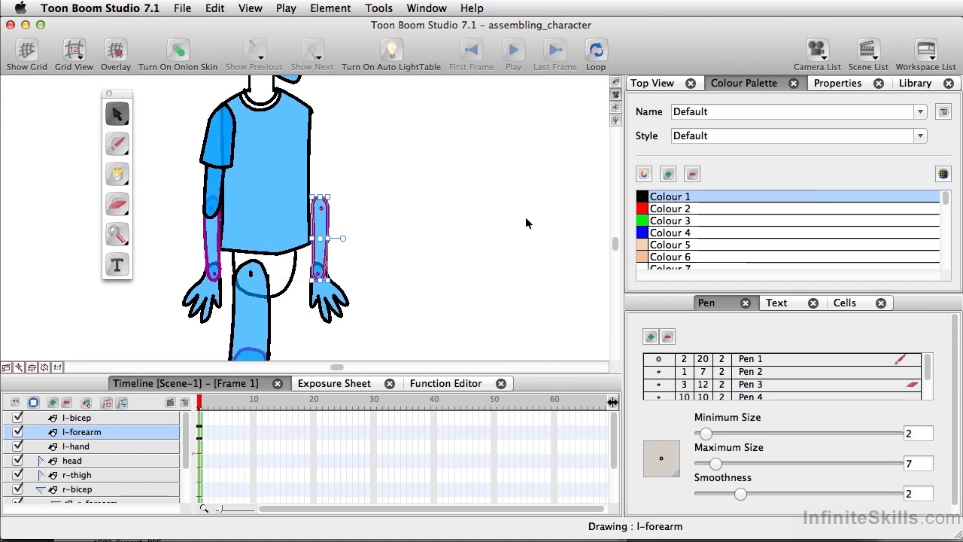
- Flip the l-bicep drawing horizontally and place it on the right shoulder
left_click(86, 418)
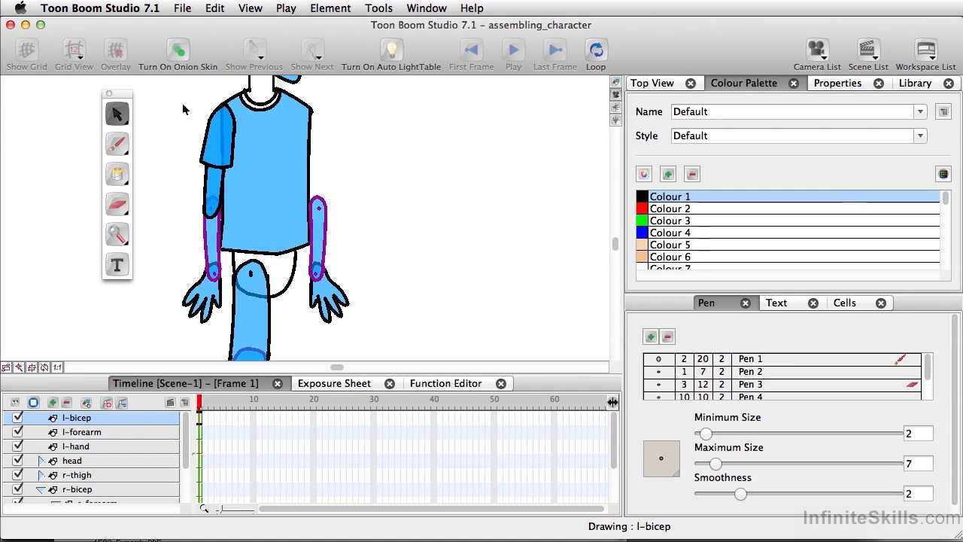
mouse_move(178, 95)
left_mouse_down()
mouse_move(242, 139)
mouse_move(249, 226)
left_mouse_up()
left_click(378, 7)
mouse_move(435, 219)
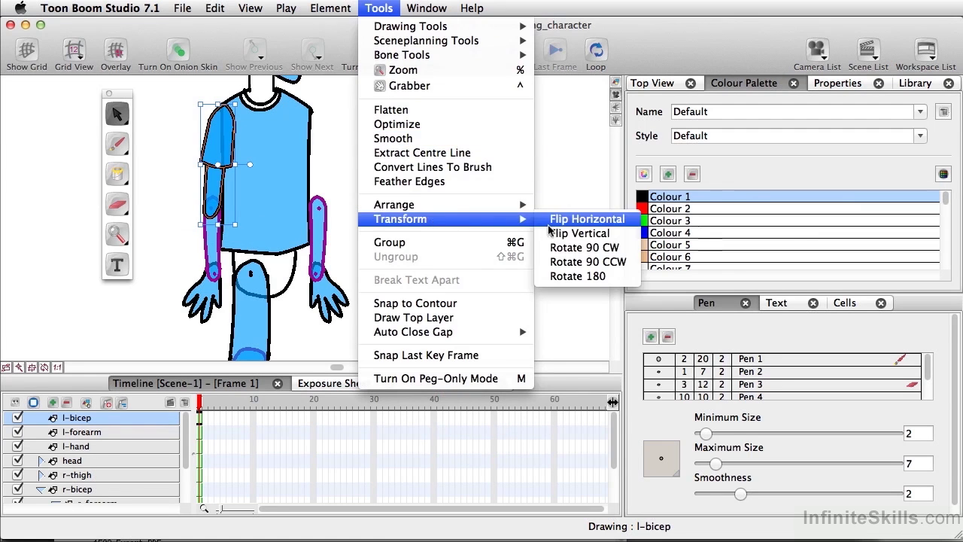
left_click(561, 220)
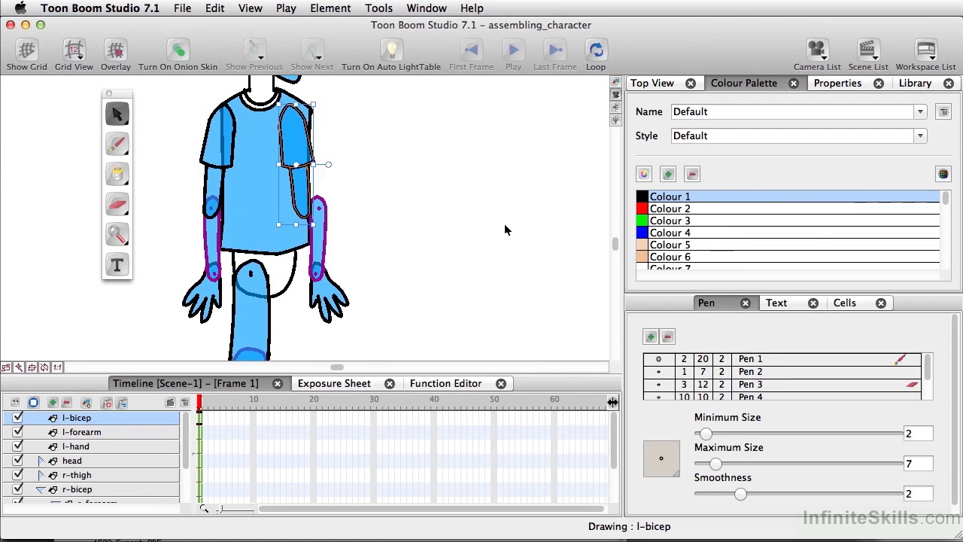
left_click(427, 233)
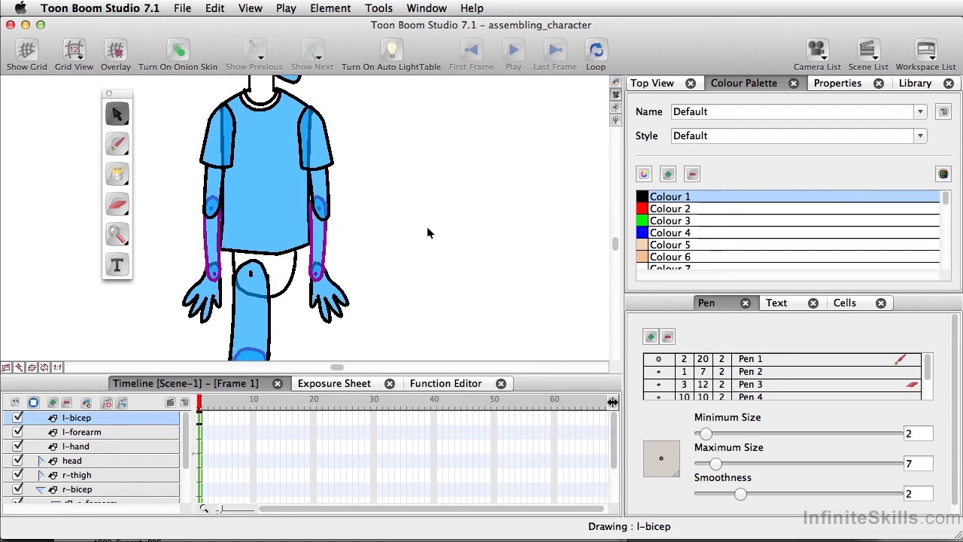
- Reselect the moved forearm and hand drawings, then nest l-hand under l-forearm
left_click(73, 433)
mouse_move(359, 193)
left_mouse_down()
mouse_move(294, 241)
mouse_move(281, 278)
left_mouse_up()
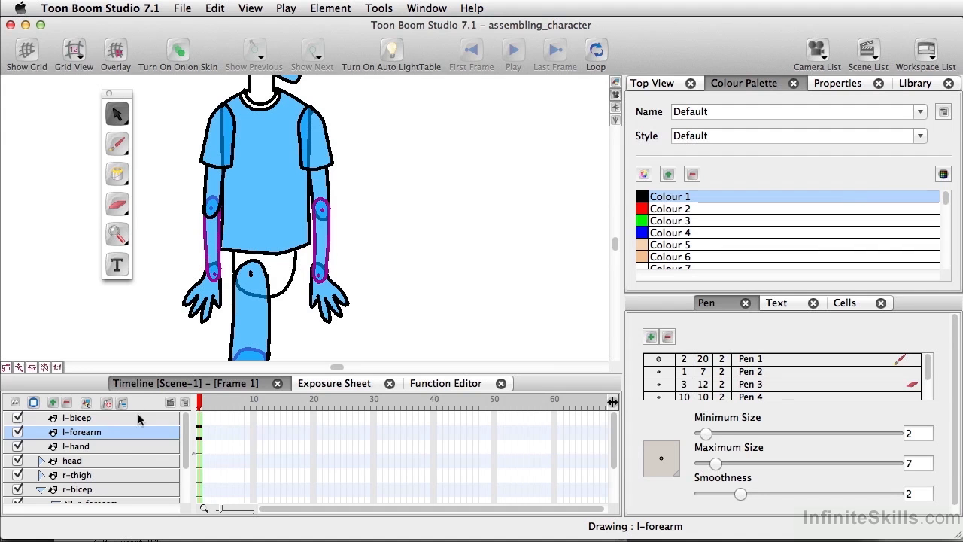
left_click(136, 447)
left_click_drag(399, 269, 287, 322)
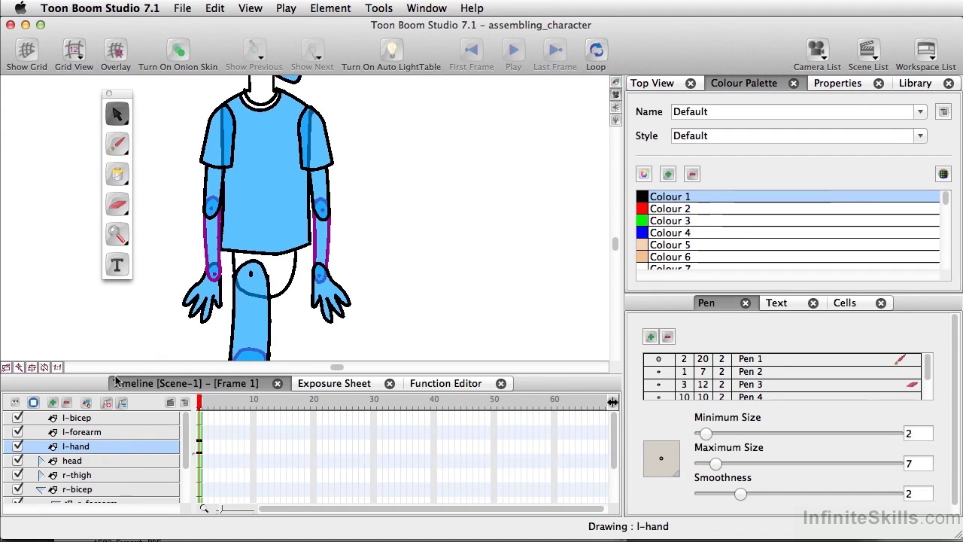
left_click(85, 448)
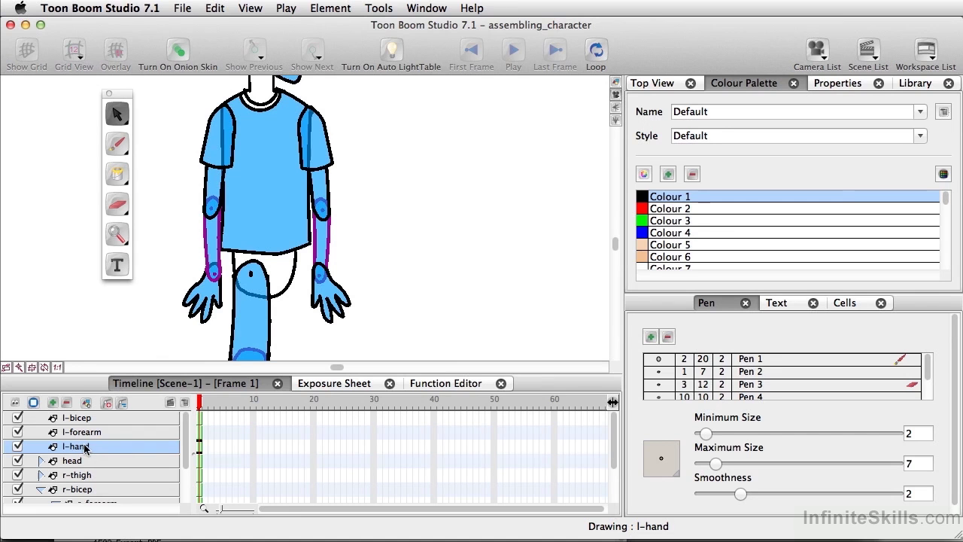
left_click_drag(85, 447, 91, 436)
- Nest l-forearm under l-bicep, collapse both bicep groups, and select the r-thigh layer
left_click(84, 434)
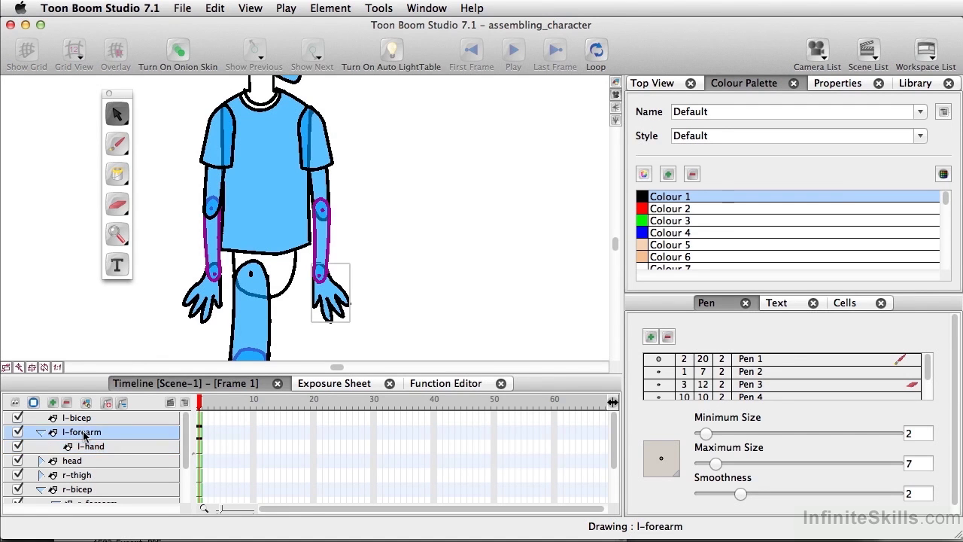
left_click_drag(84, 435, 89, 423)
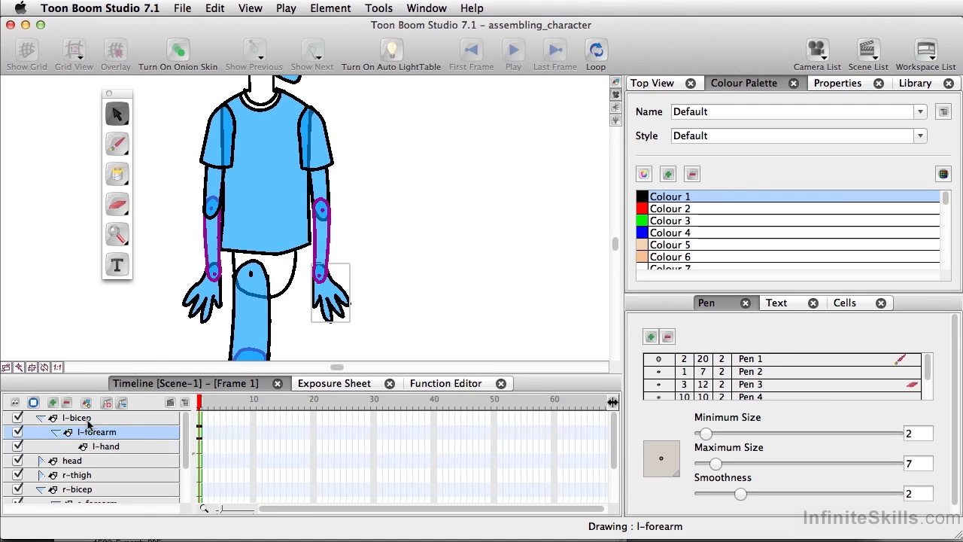
left_click(44, 419)
left_click(41, 461)
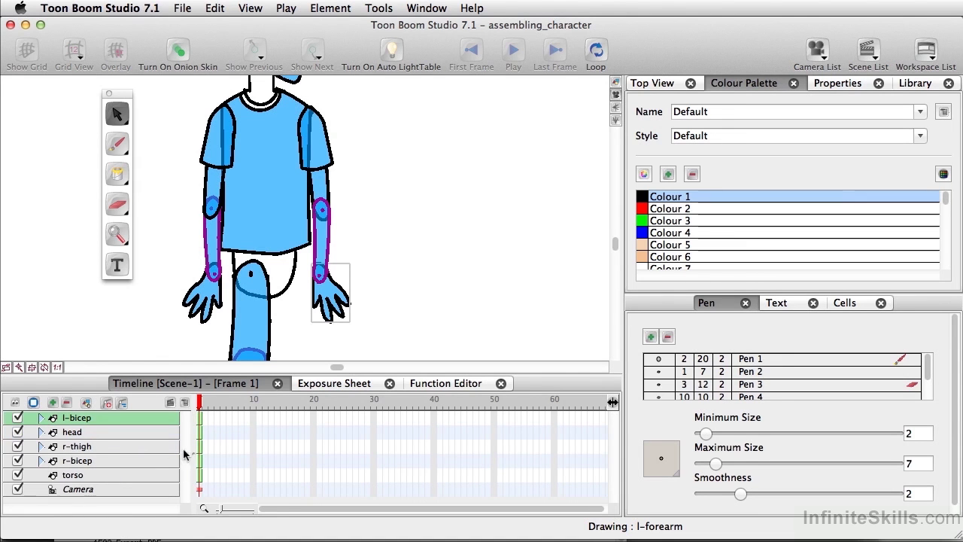
scroll(309, 246, "down", 5)
left_click(46, 447)
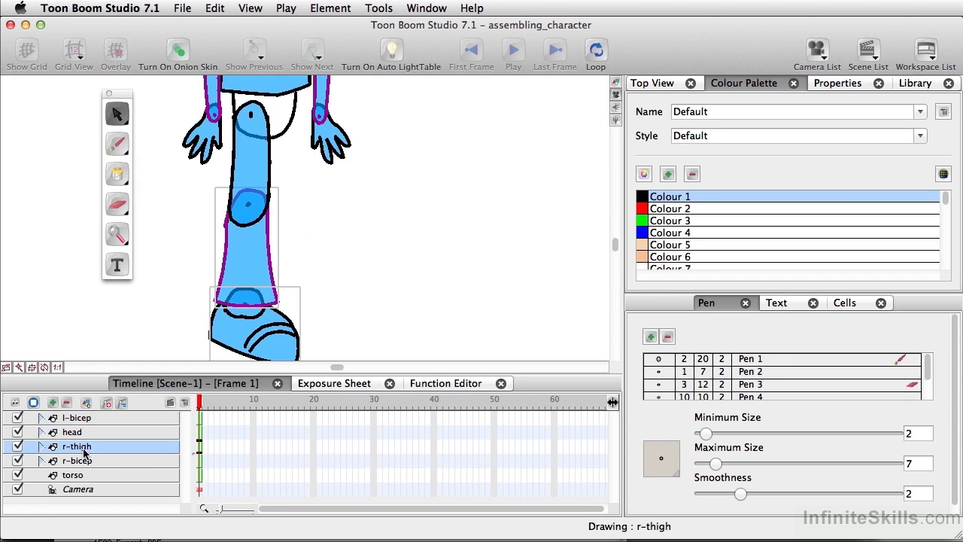
- Duplicate the r-foot layer and the whole r-thigh leg hierarchy
left_click(43, 447)
left_click(106, 477)
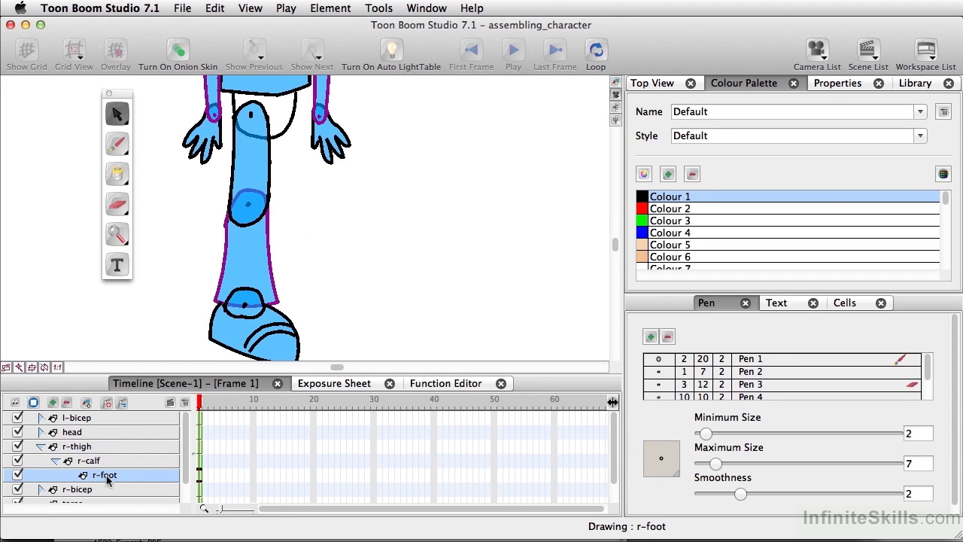
right_click(106, 477)
left_click(162, 370)
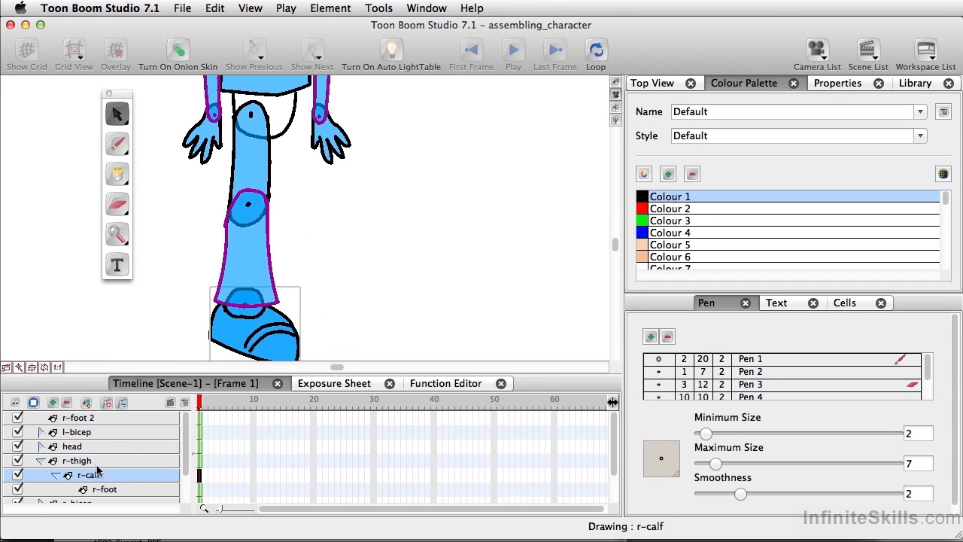
left_click(136, 367)
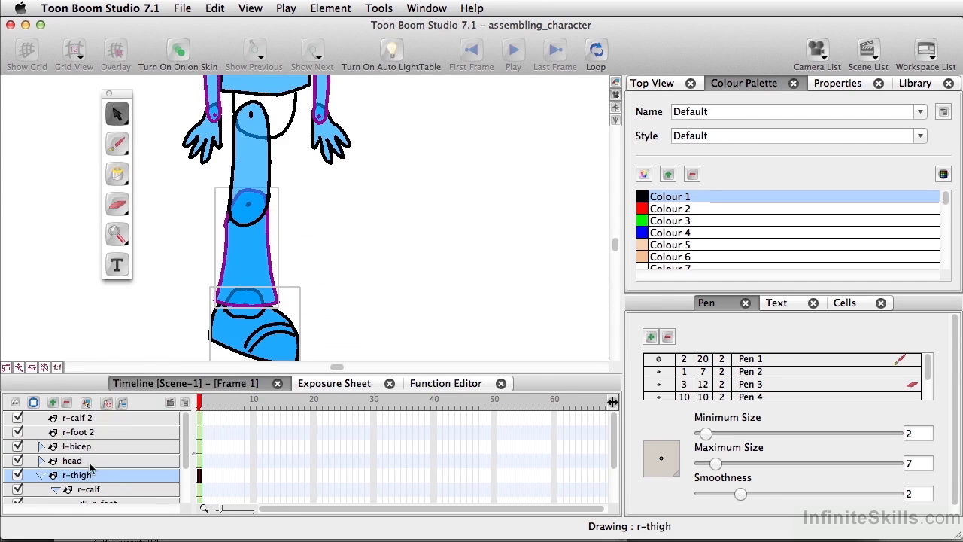
right_click(84, 475)
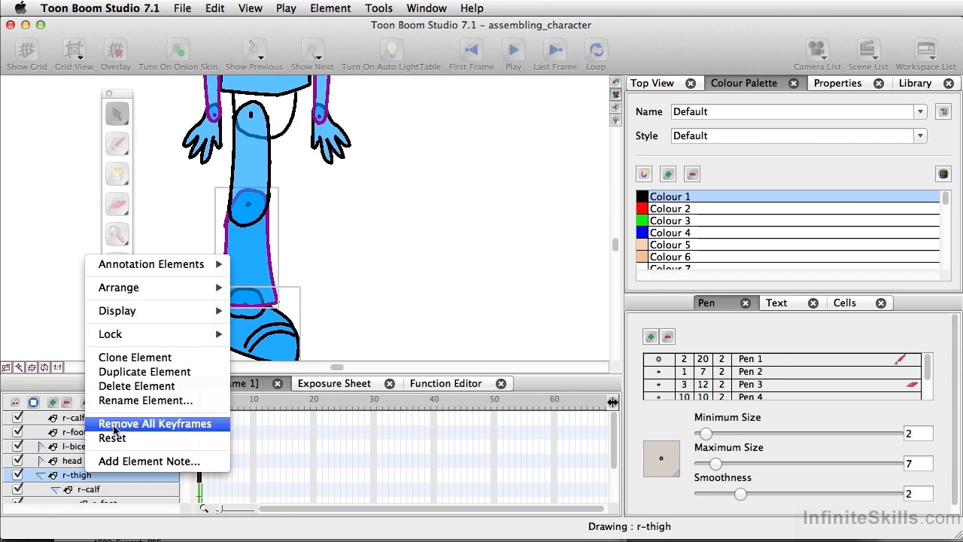
left_click(140, 371)
- Rename the duplicated foot and calf layers to l-foot and l-calf
double_click(79, 447)
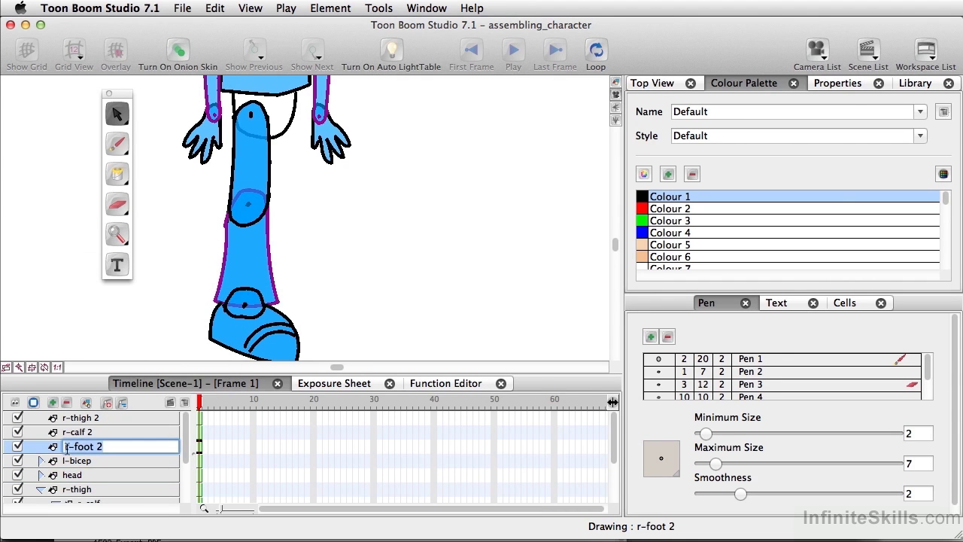
left_click(67, 448)
type("l")
key("Delete")
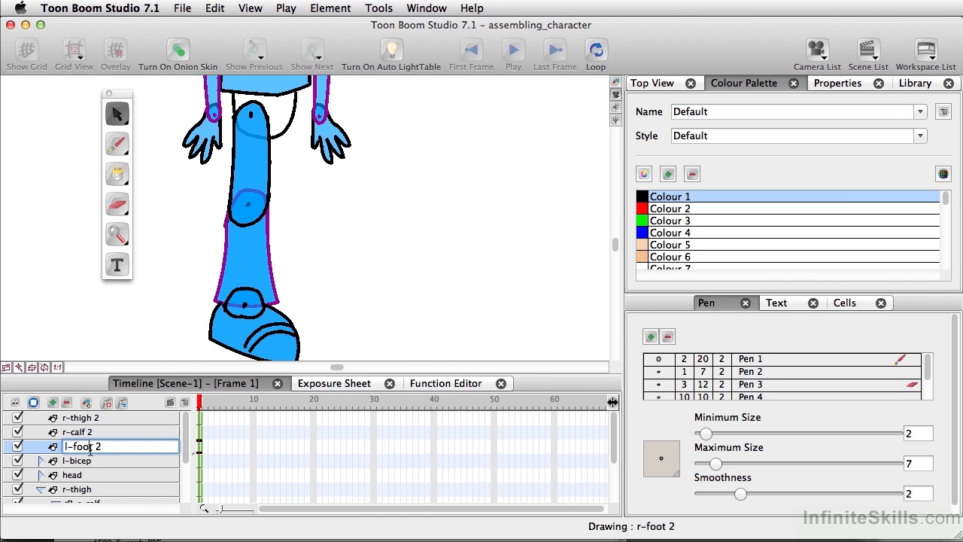
left_click(119, 448)
key("BackSpace")
key("BackSpace")
double_click(69, 434)
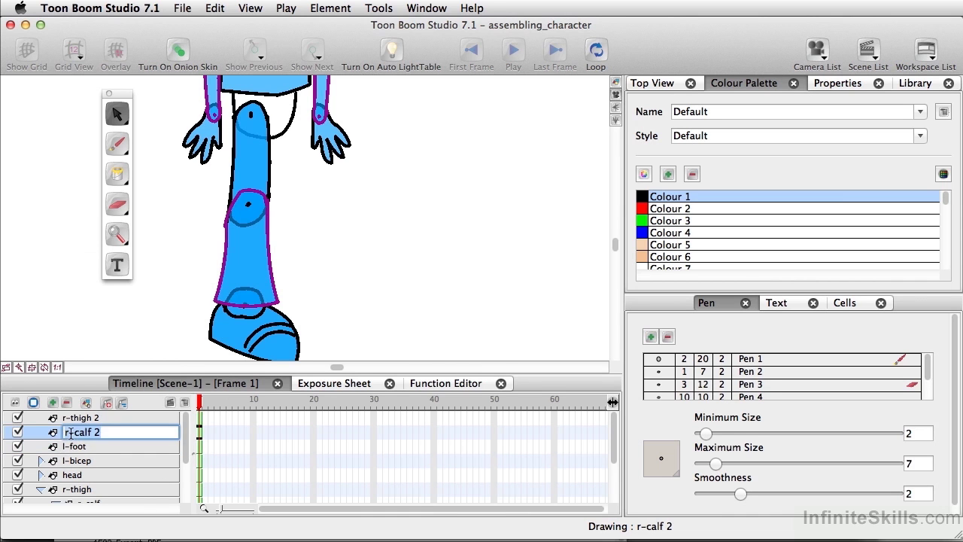
left_click(62, 433)
type("l")
key("Delete")
left_click(150, 432)
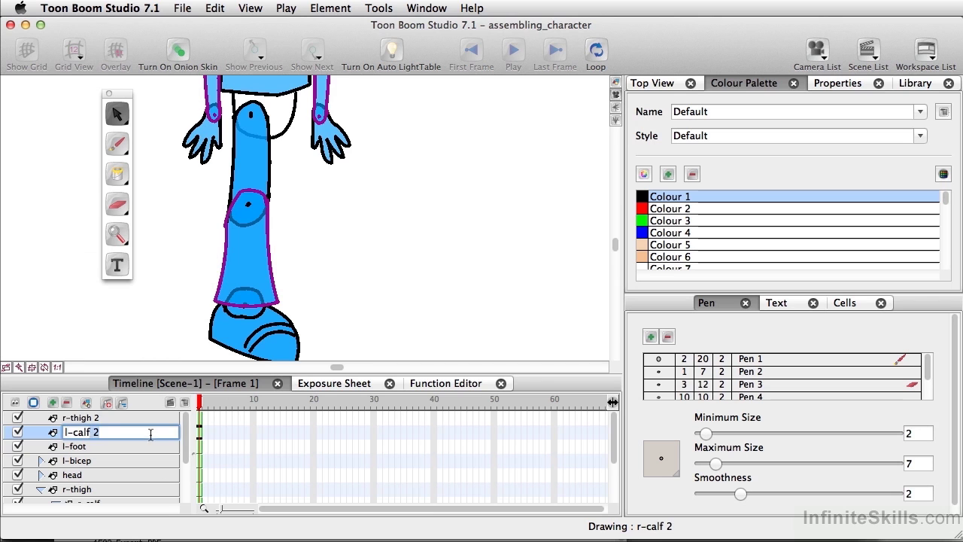
key("BackSpace")
key("BackSpace")
left_click(113, 460)
- Rename the duplicated thigh layer to l-thigh, dropping the trailing 2
double_click(70, 418)
left_click(65, 418)
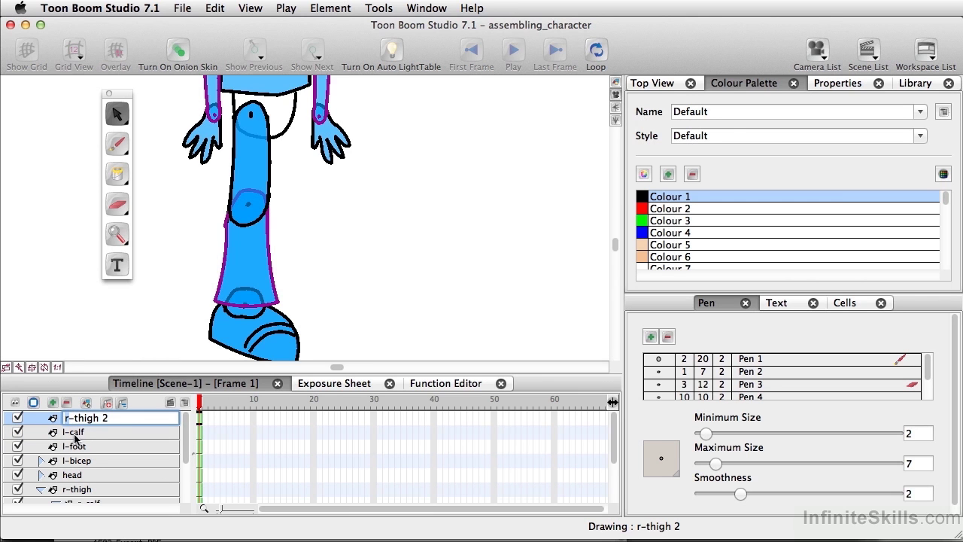
left_click_drag(100, 419, 133, 419)
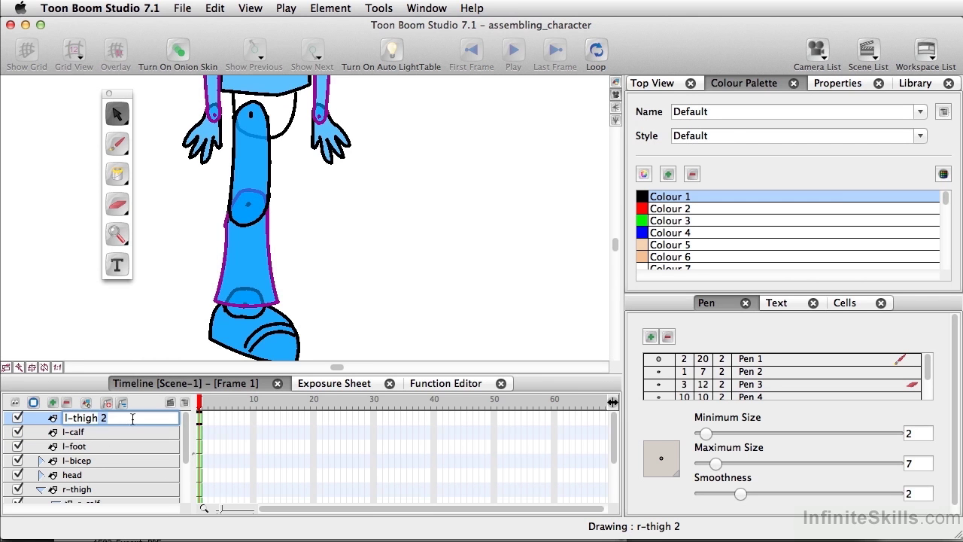
left_click(84, 437)
left_click(77, 418)
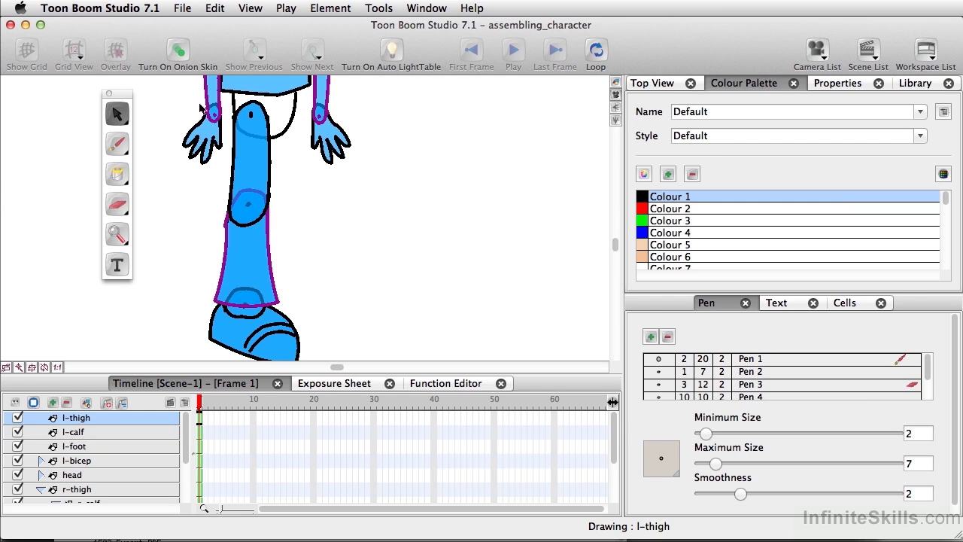
- Nudge the l-thigh, l-calf and l-foot drawings to the right, across the body
mouse_move(173, 87)
left_mouse_down()
mouse_move(324, 224)
mouse_move(304, 235)
left_mouse_up()
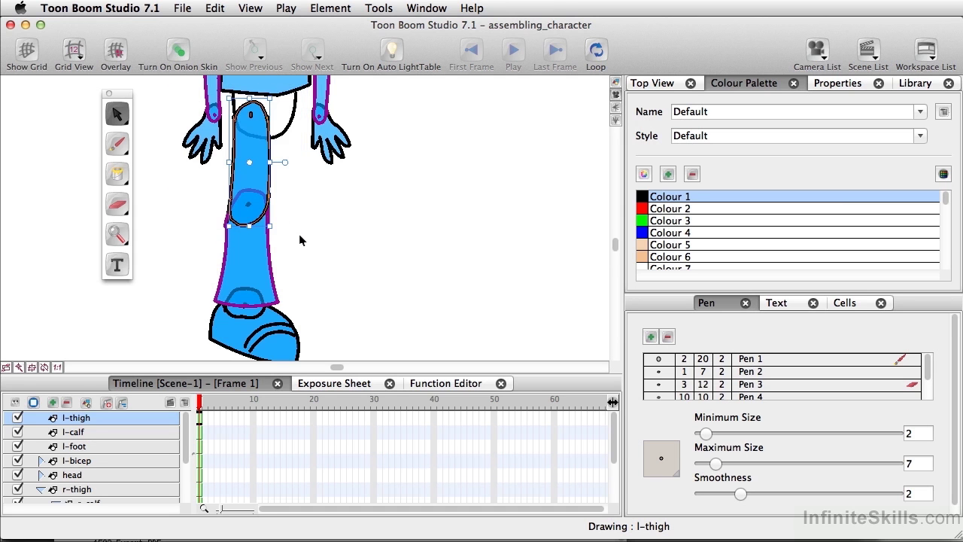
key("Right")
key("Right")
key("Right")
key("Right")
key("Right")
key("Right")
key("Right")
key("Right")
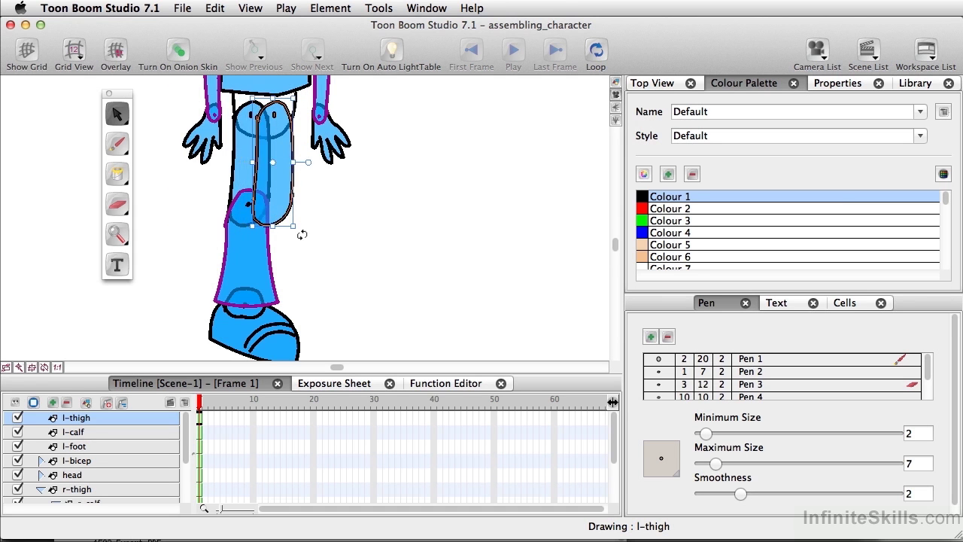
left_click(254, 236)
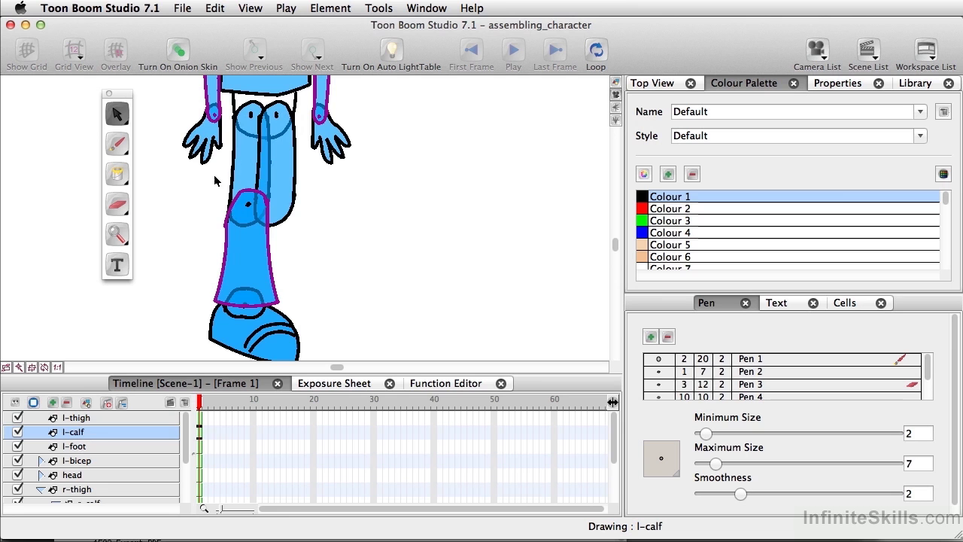
mouse_move(194, 173)
left_mouse_down()
mouse_move(323, 273)
mouse_move(300, 310)
left_mouse_up()
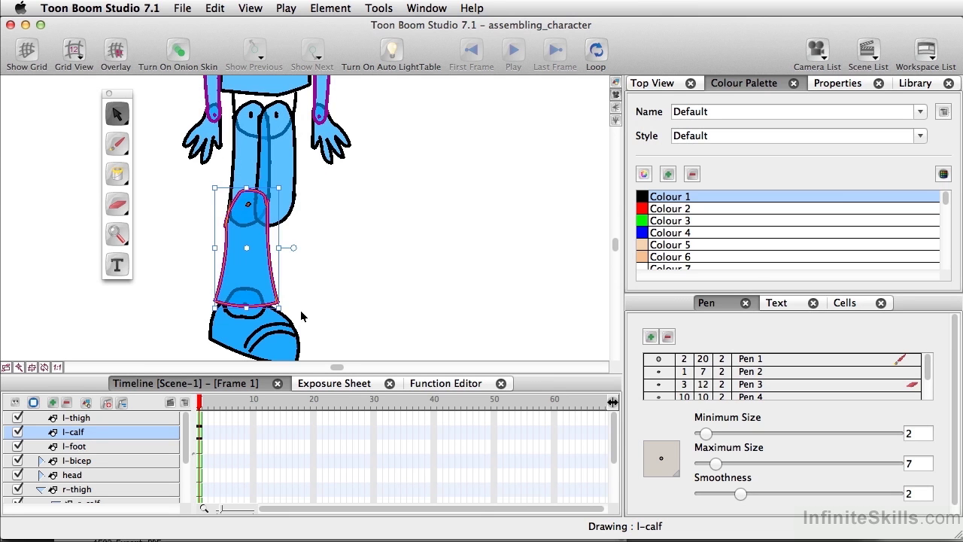
key("Right")
key("Right")
key("Right")
key("Right")
key("Right")
key("Right")
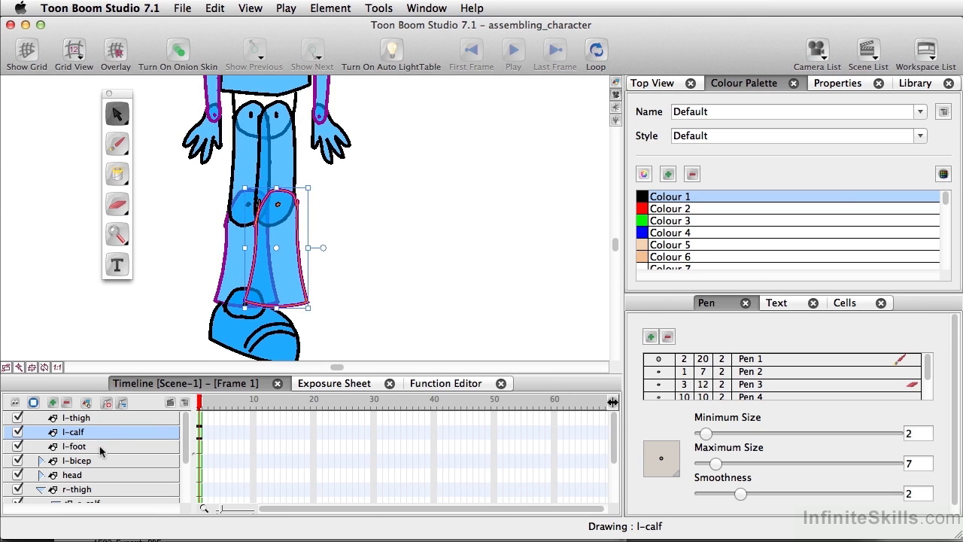
left_click(99, 448)
mouse_move(177, 241)
left_mouse_down()
mouse_move(286, 376)
mouse_move(346, 405)
left_mouse_up()
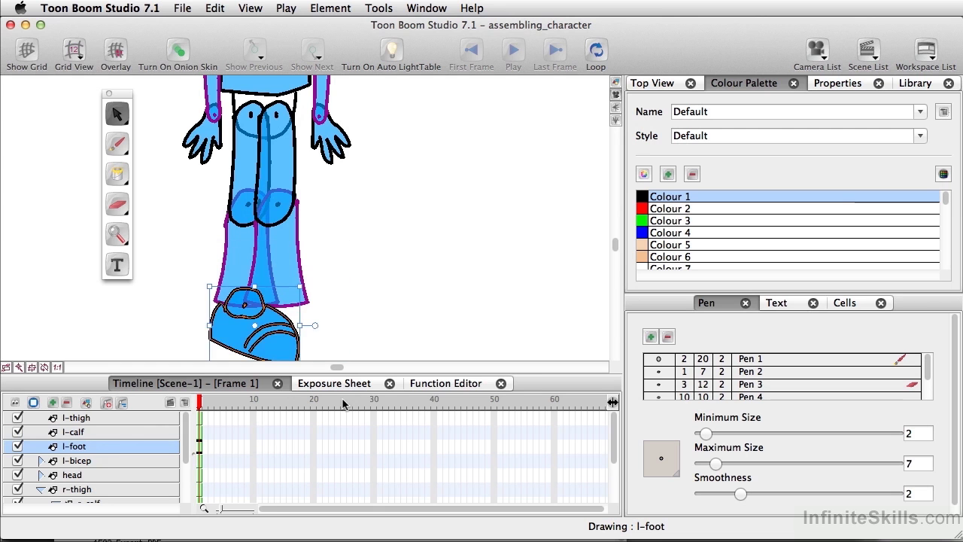
key("Right")
key("Right")
key("Right")
key("Right")
key("Right")
key("Right")
- Nest l-foot under l-calf and l-calf under l-thigh, then collapse l-thigh
left_click(83, 448)
mouse_move(83, 447)
left_mouse_down()
mouse_move(92, 435)
mouse_move(76, 439)
left_mouse_up()
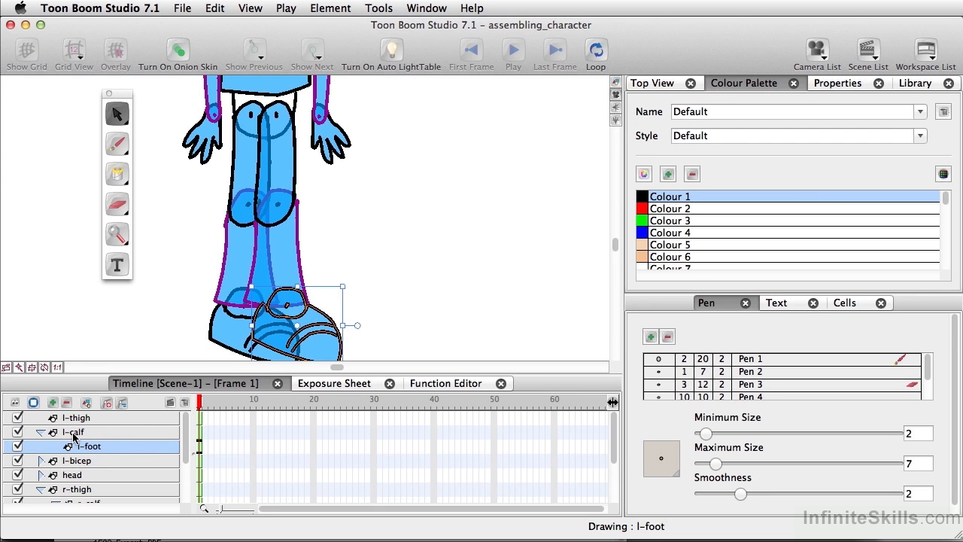
left_click(74, 435)
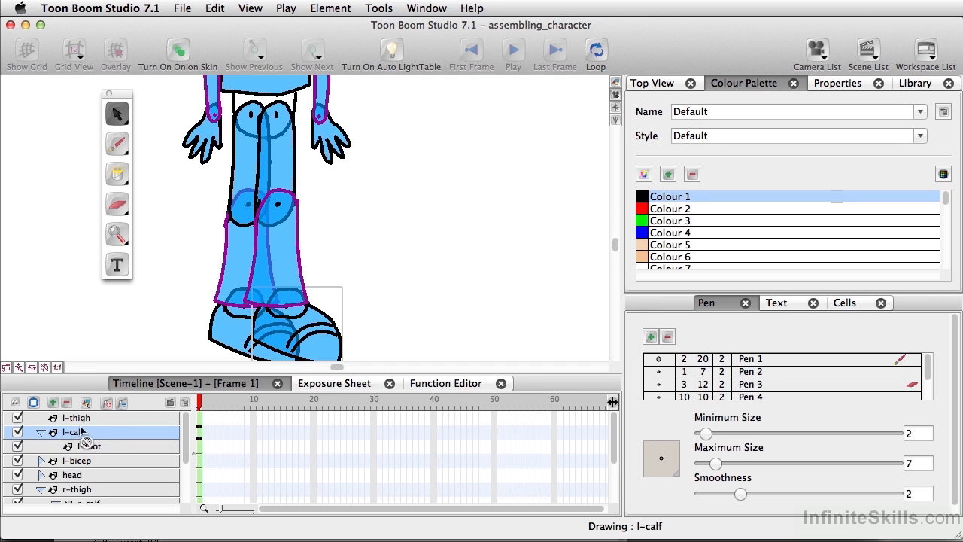
left_click_drag(83, 431, 44, 421)
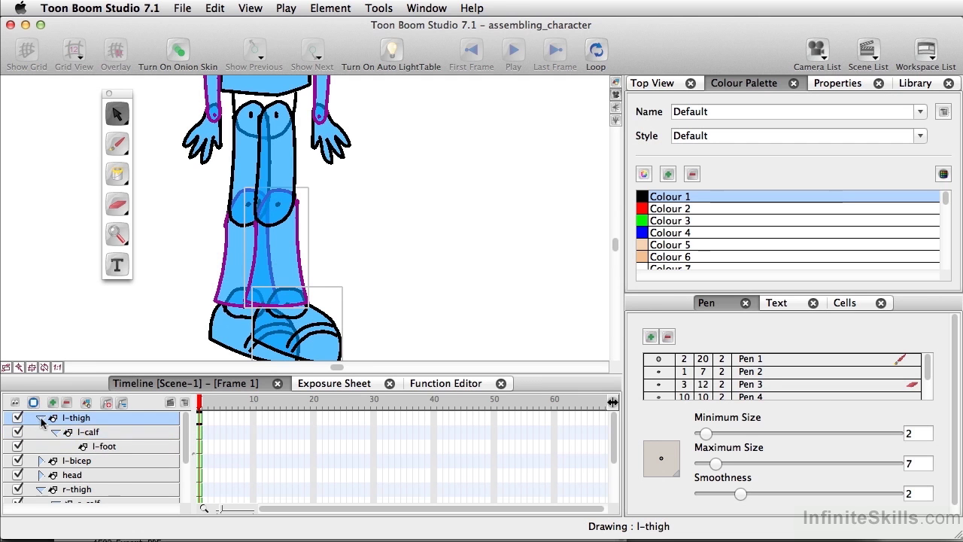
left_click(40, 419)
- Collapse r-thigh, then drag l-bicep and l-thigh together below the torso layer
left_click(42, 461)
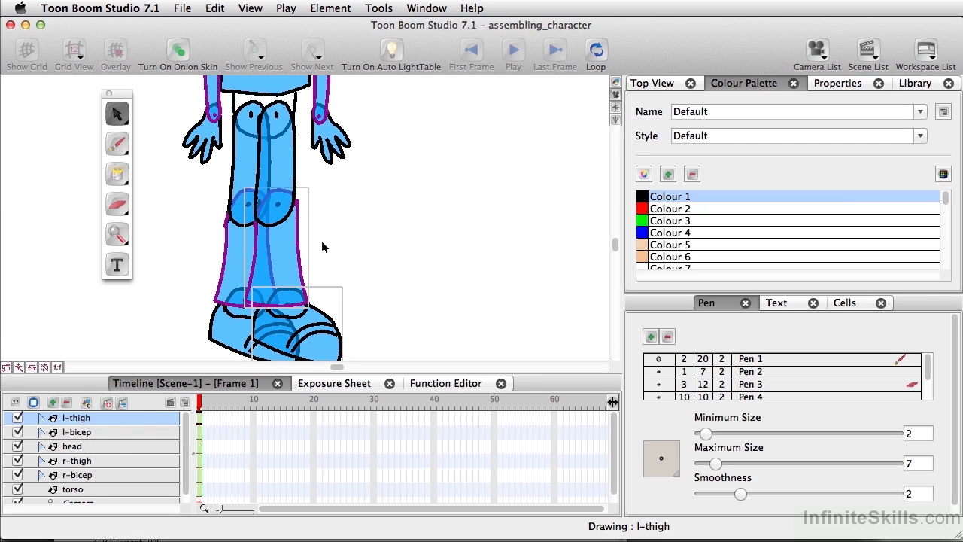
scroll(375, 234, "down", 5)
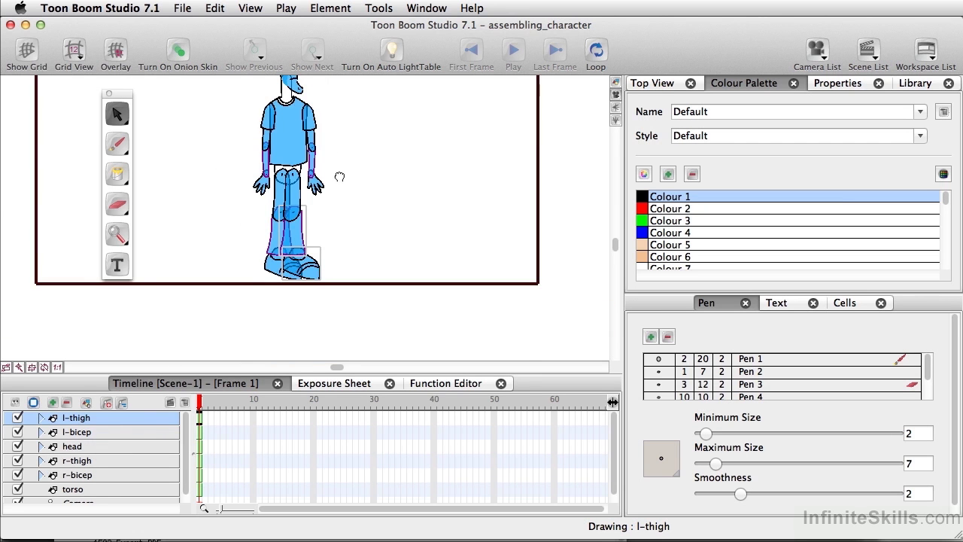
left_click(97, 432)
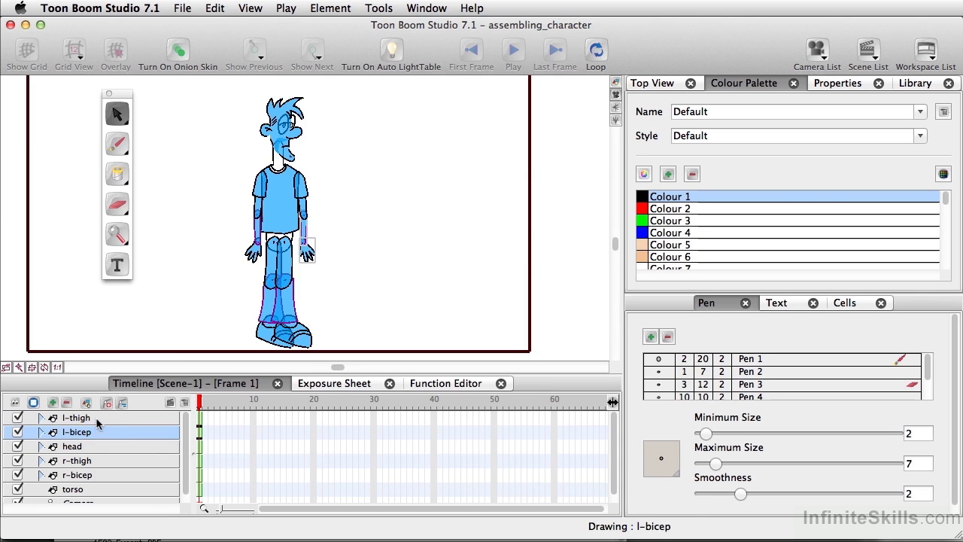
left_click_drag(95, 417, 98, 441)
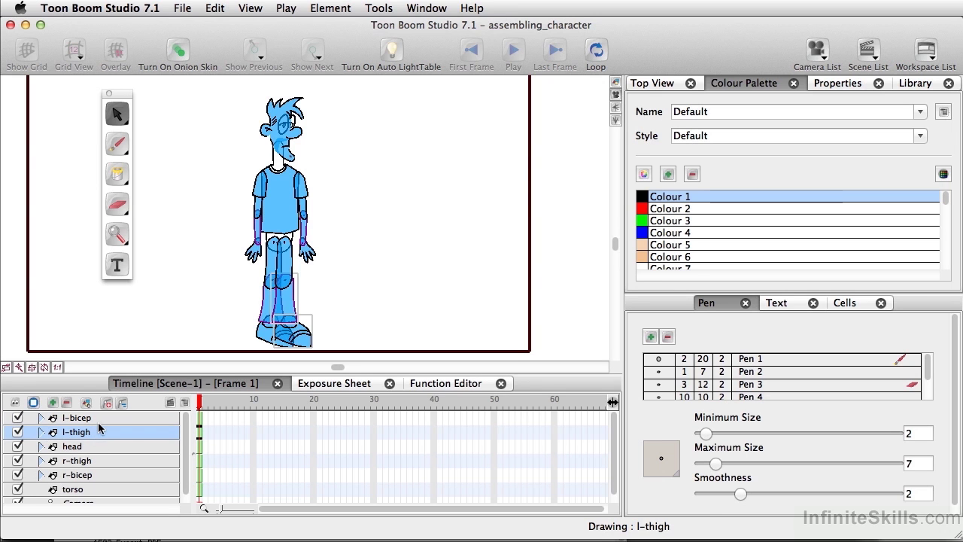
left_click(98, 417)
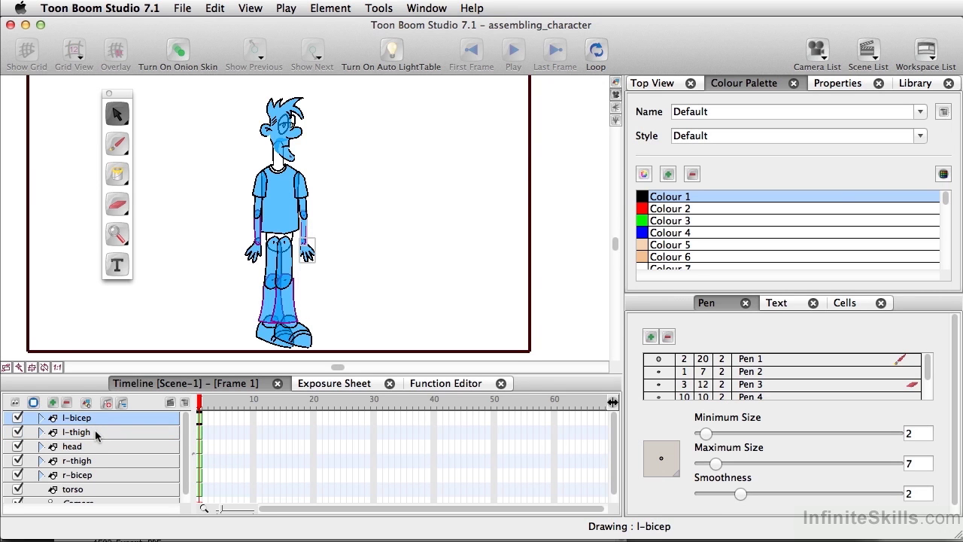
left_click(95, 430, "shift")
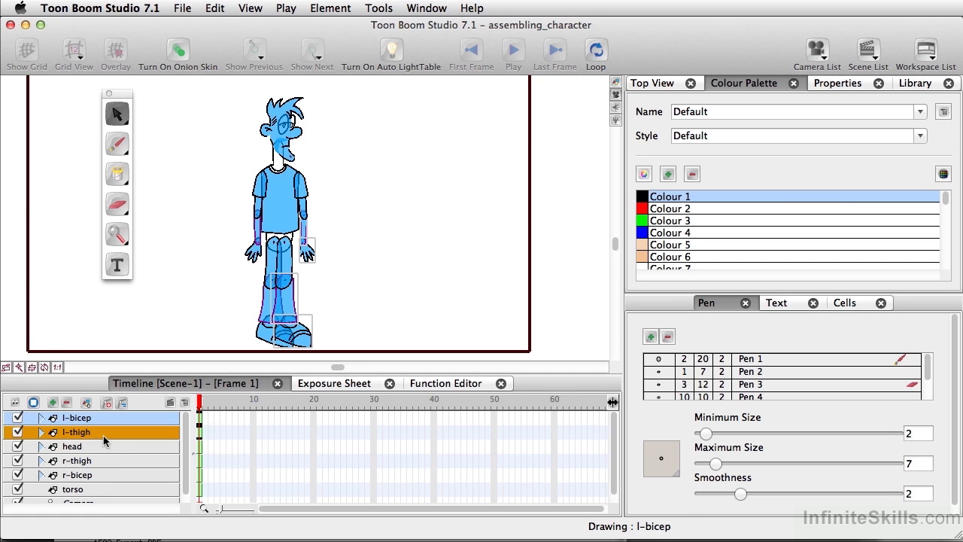
mouse_move(103, 434)
left_mouse_down()
mouse_move(106, 466)
mouse_move(94, 493)
left_mouse_up()
left_click(96, 415)
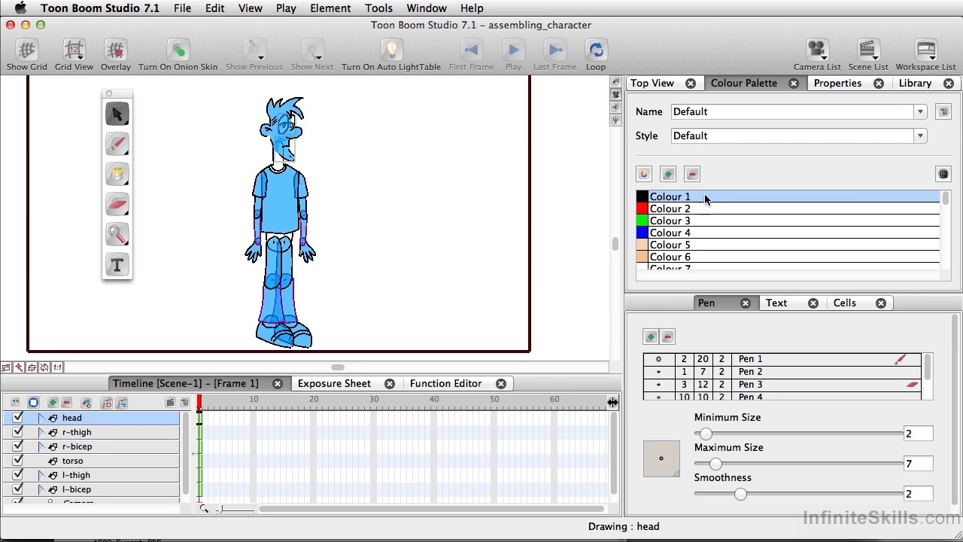
- Switch to the New 1 palette and raise sketch_blue's opacity to 100%
left_click(918, 113)
left_click(701, 138)
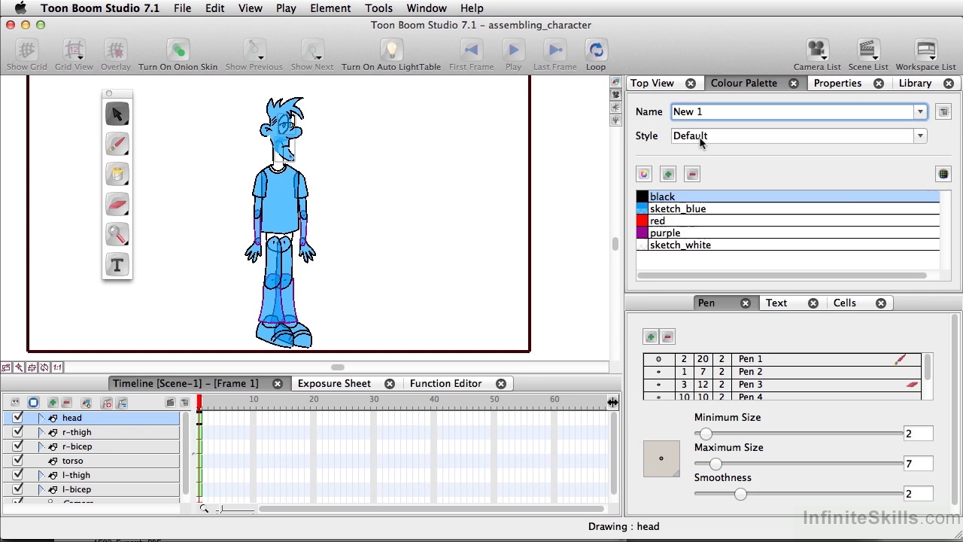
left_click(646, 210)
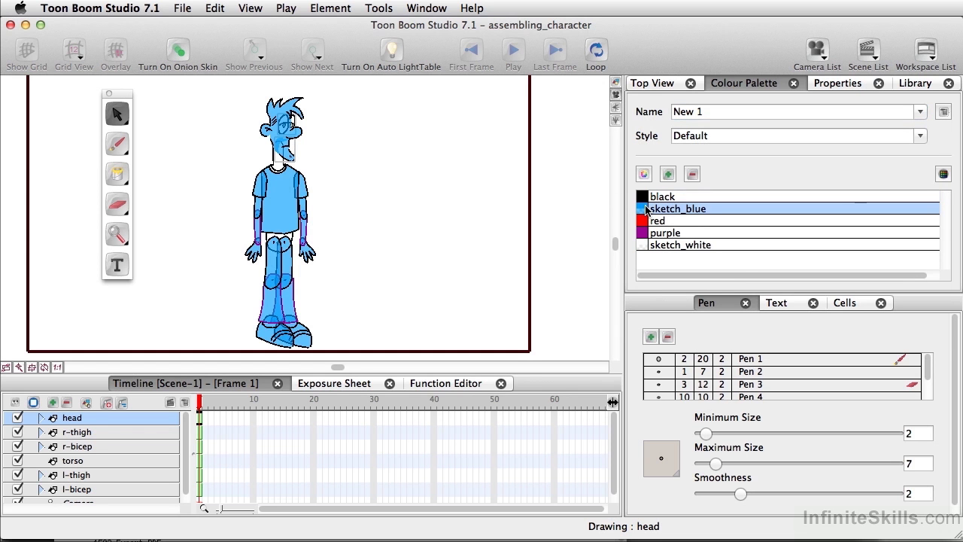
double_click(646, 209)
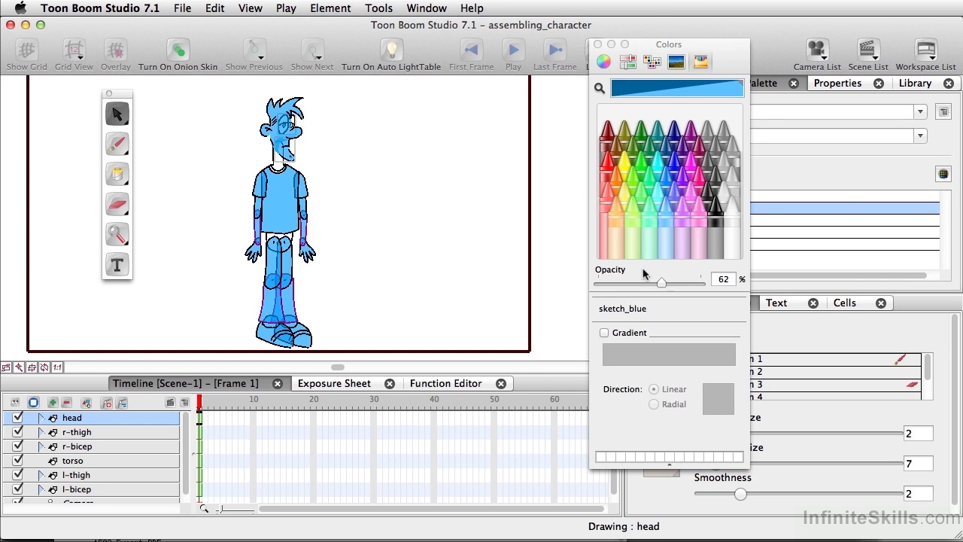
mouse_move(664, 281)
left_mouse_down()
mouse_move(711, 278)
mouse_move(655, 280)
left_mouse_up()
left_click(598, 44)
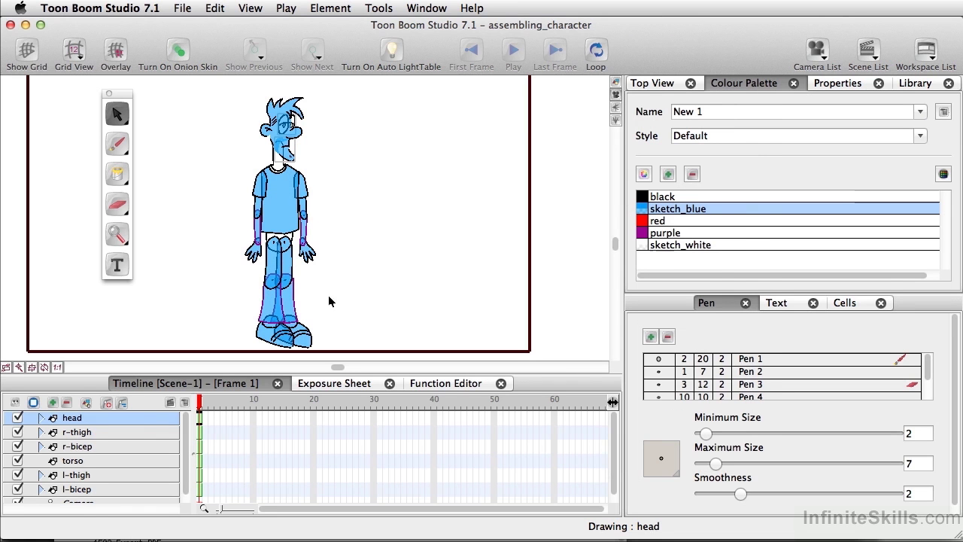
left_click(55, 435)
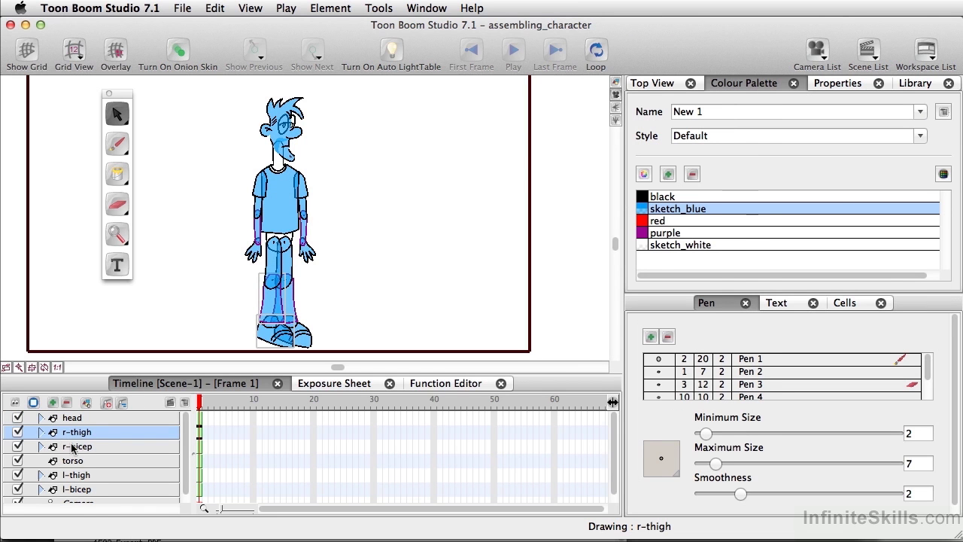